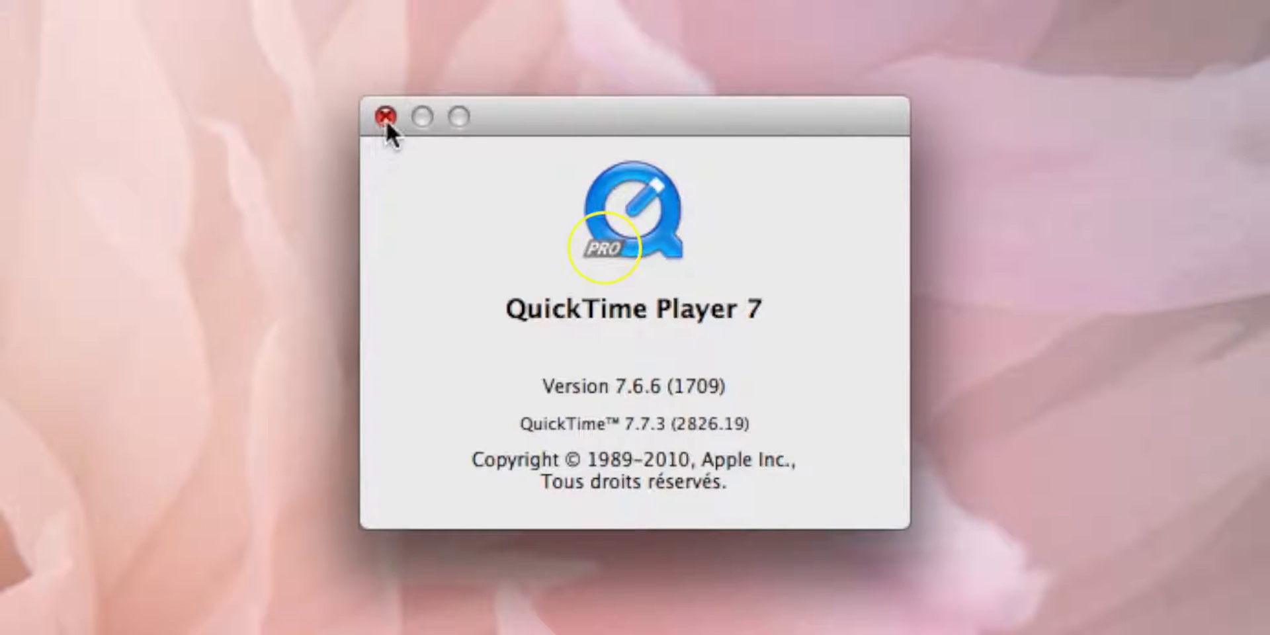
- Close the system information window and load Christophe.mov from the desktop into MediaInfo
click(386, 119)
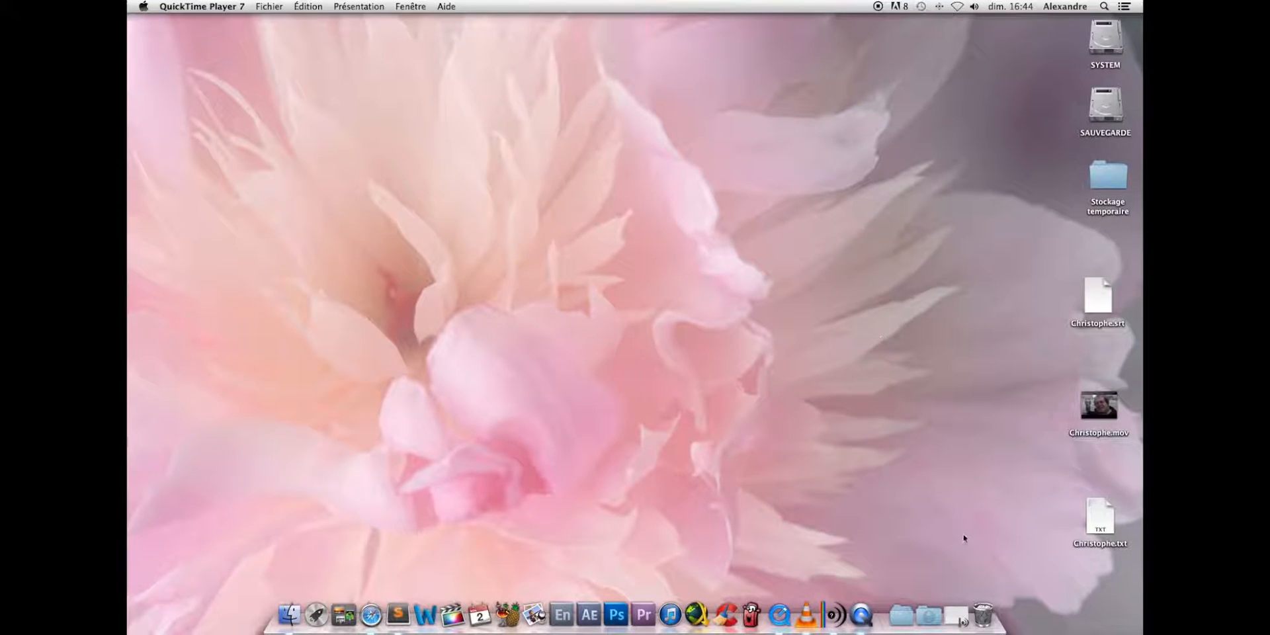
click(956, 602)
click(942, 527)
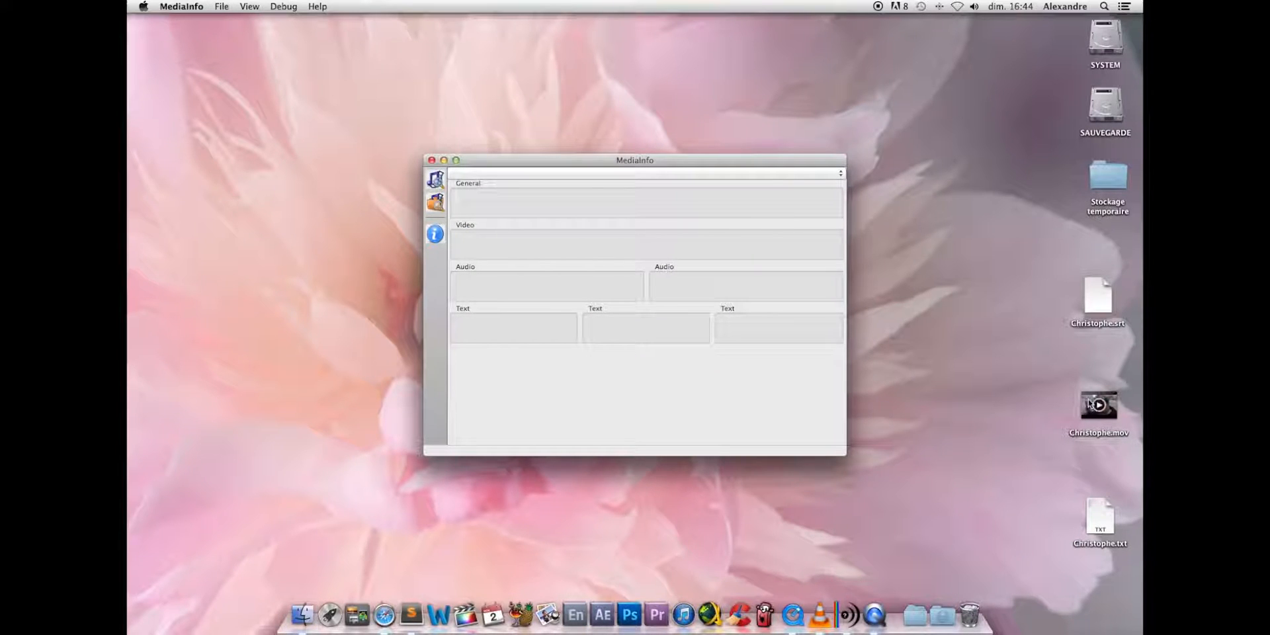
drag(1090, 403, 548, 373)
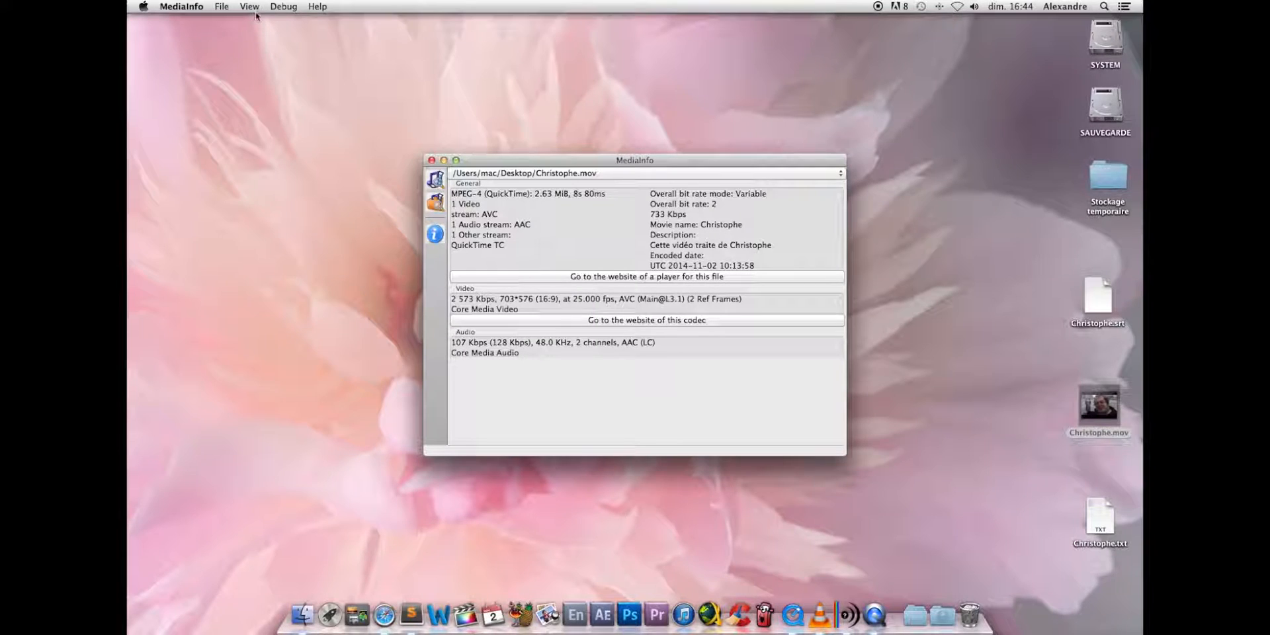
- Show the Christophe.mov properties in Text view, read through the general and video details, and close MediaInfo
click(256, 13)
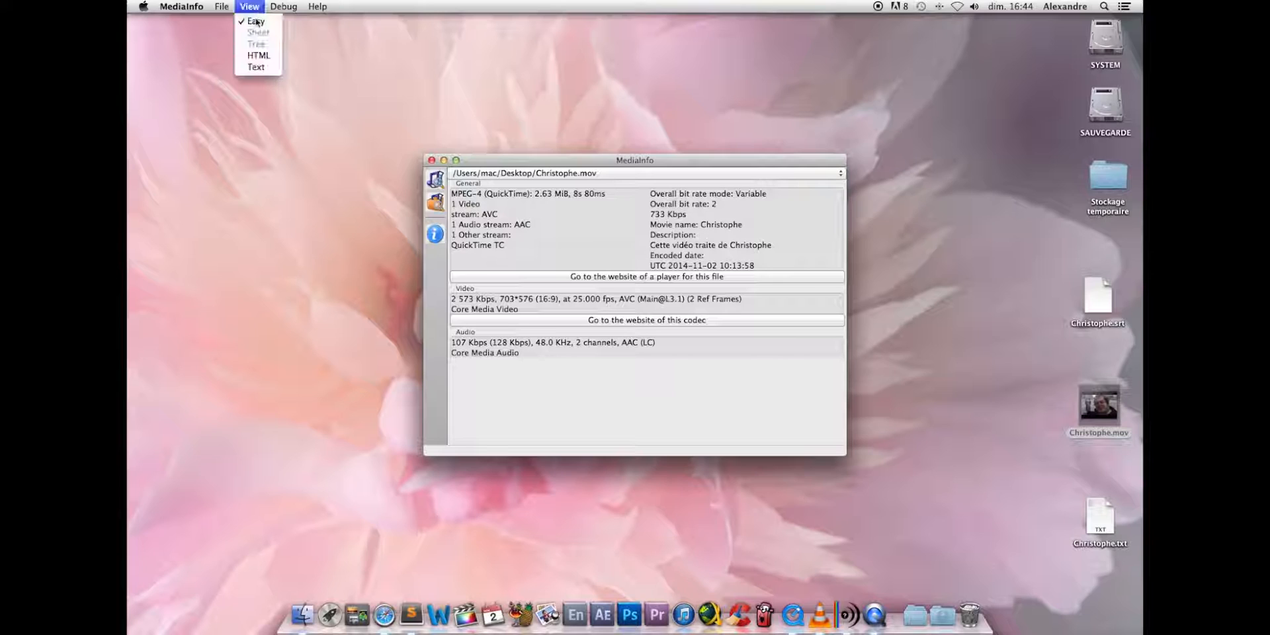
click(265, 73)
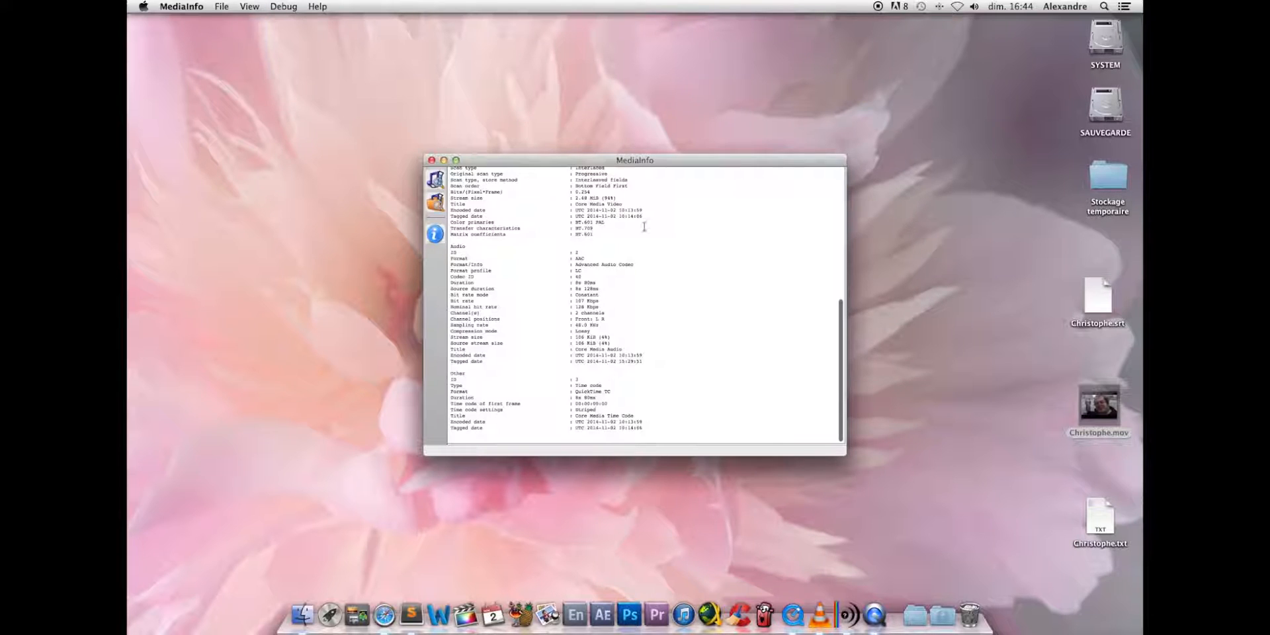
scroll(640, 231, up, 15)
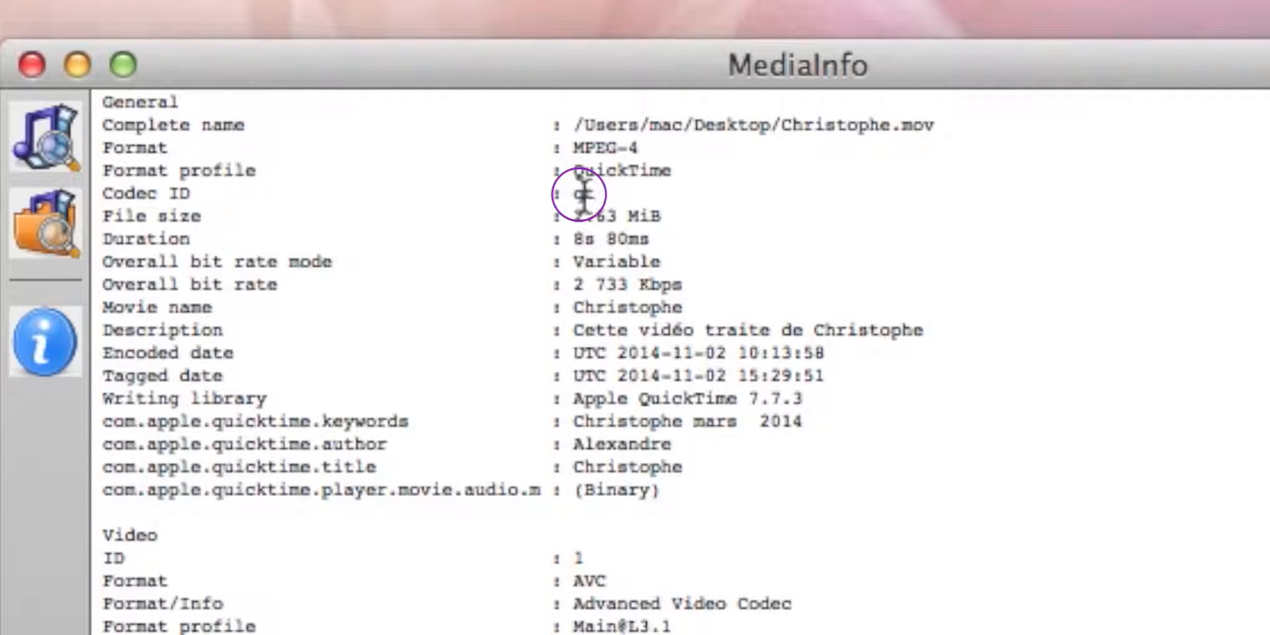
scroll(612, 350, down, 3)
scroll(614, 360, down, 3)
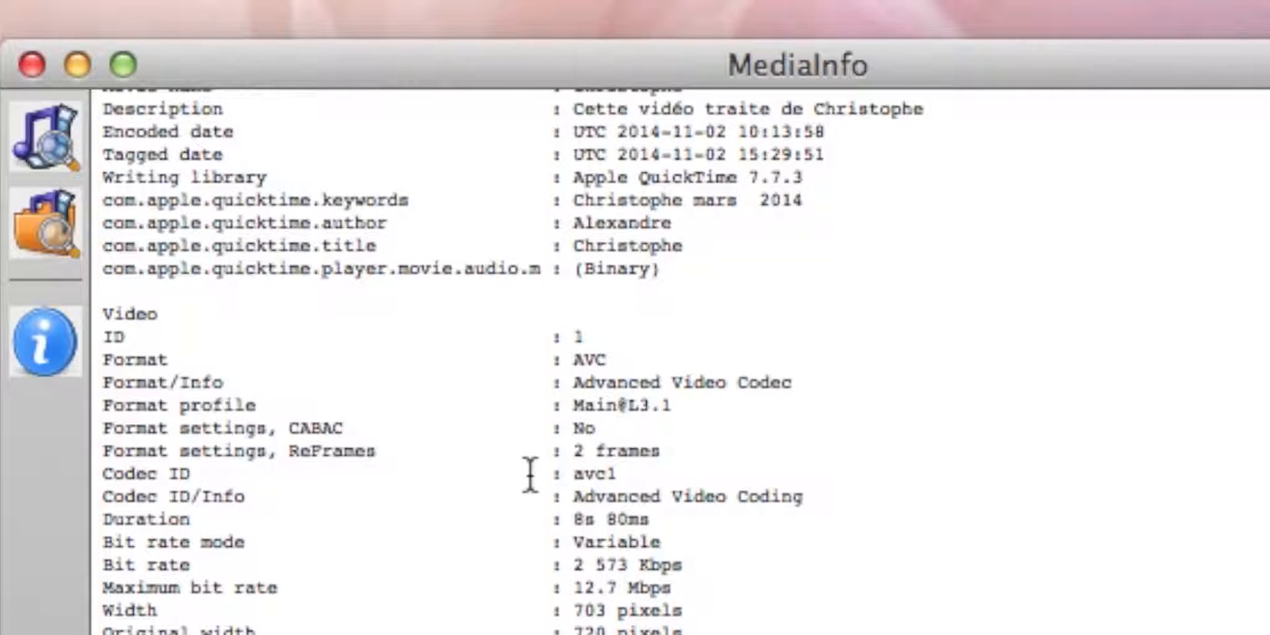
click(31, 63)
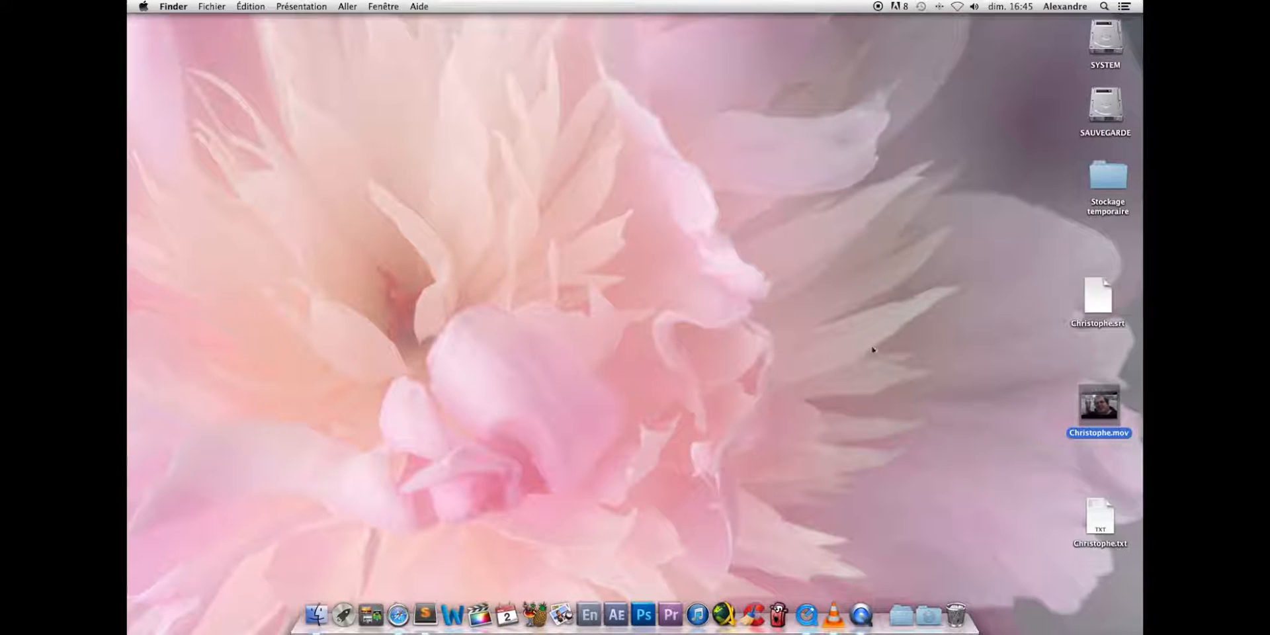
- Open Christophe.mov in QuickTime Player 7, play it, and close the movie
double_click(1098, 405)
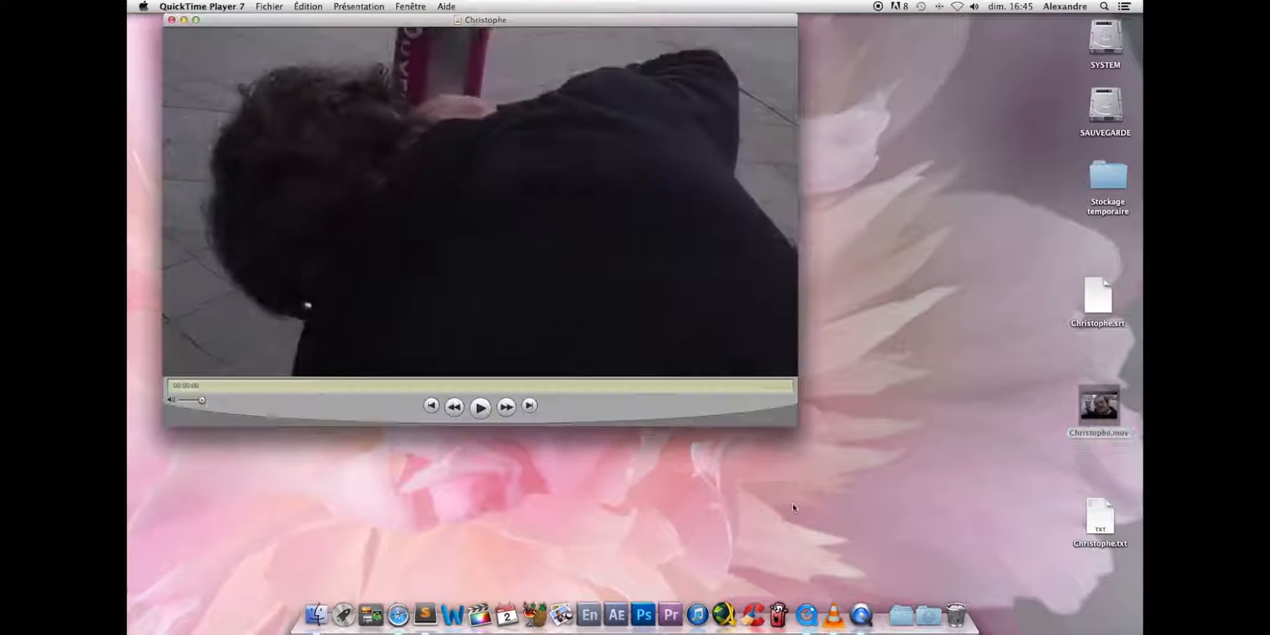
click(480, 407)
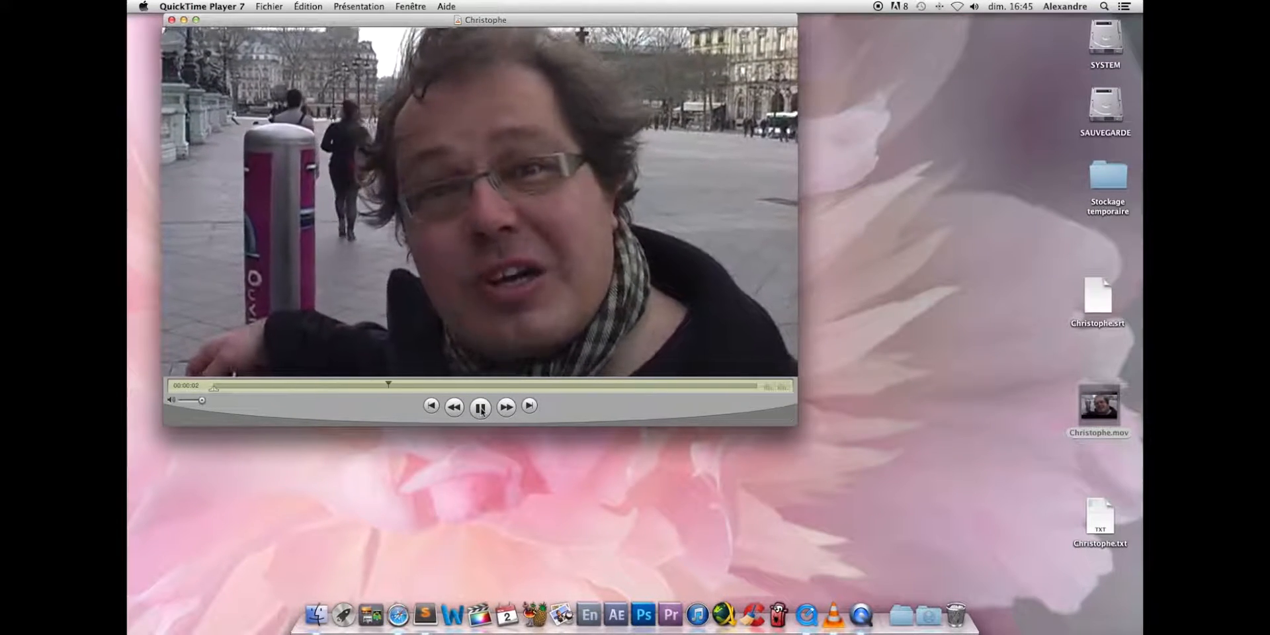
click(171, 19)
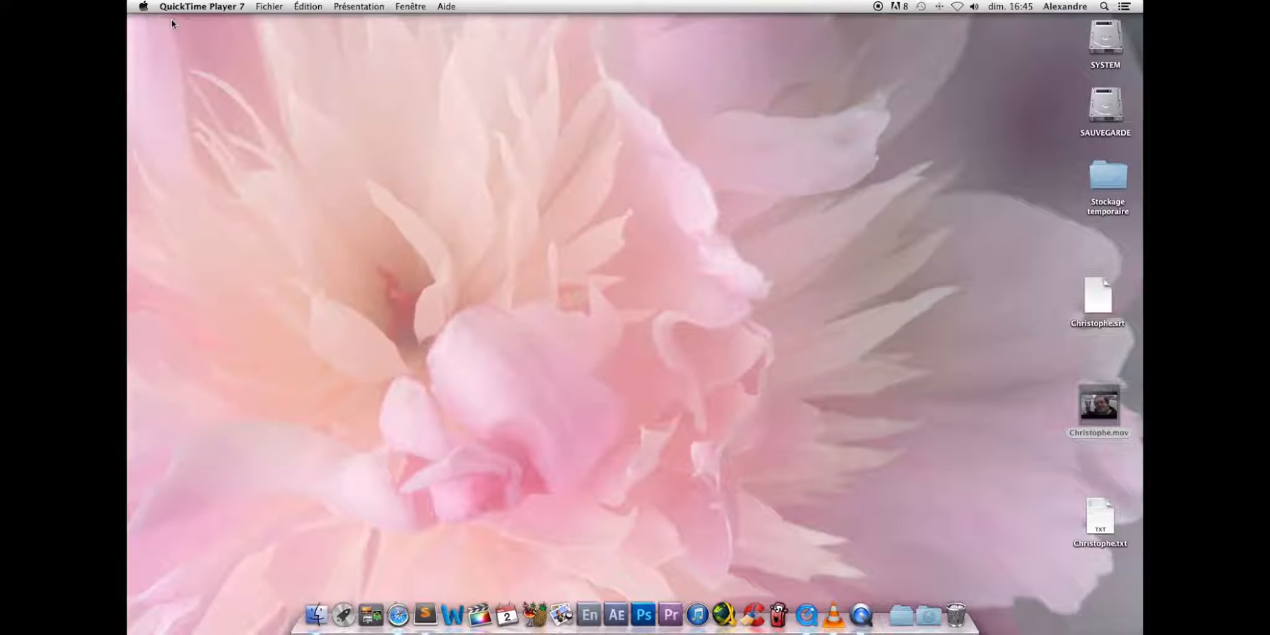
- Open Christophe.srt and Christophe.txt side by side, compare their subtitle formats, and close both files
double_click(1098, 298)
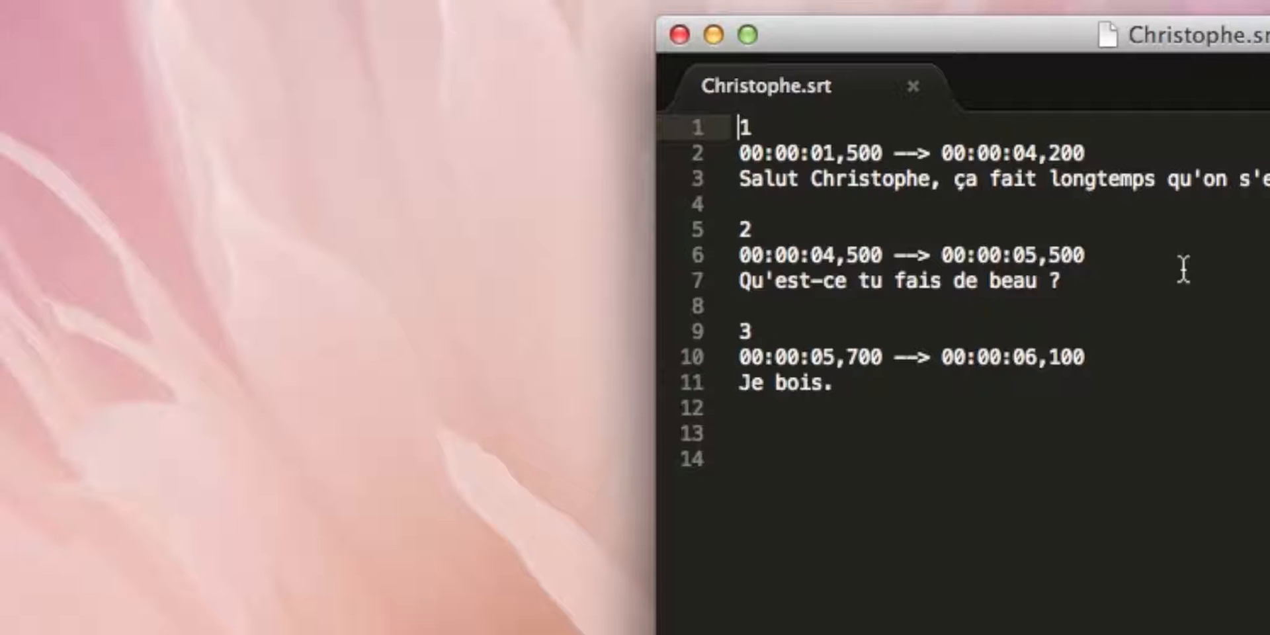
drag(1036, 32, 414, 86)
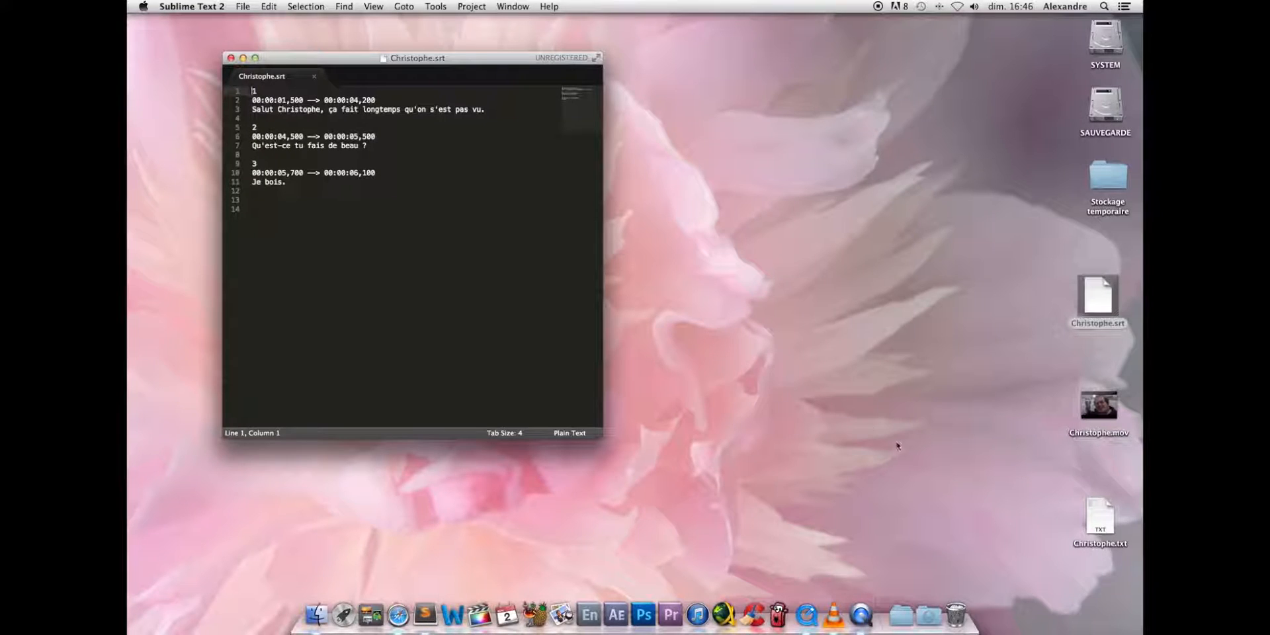
double_click(1100, 520)
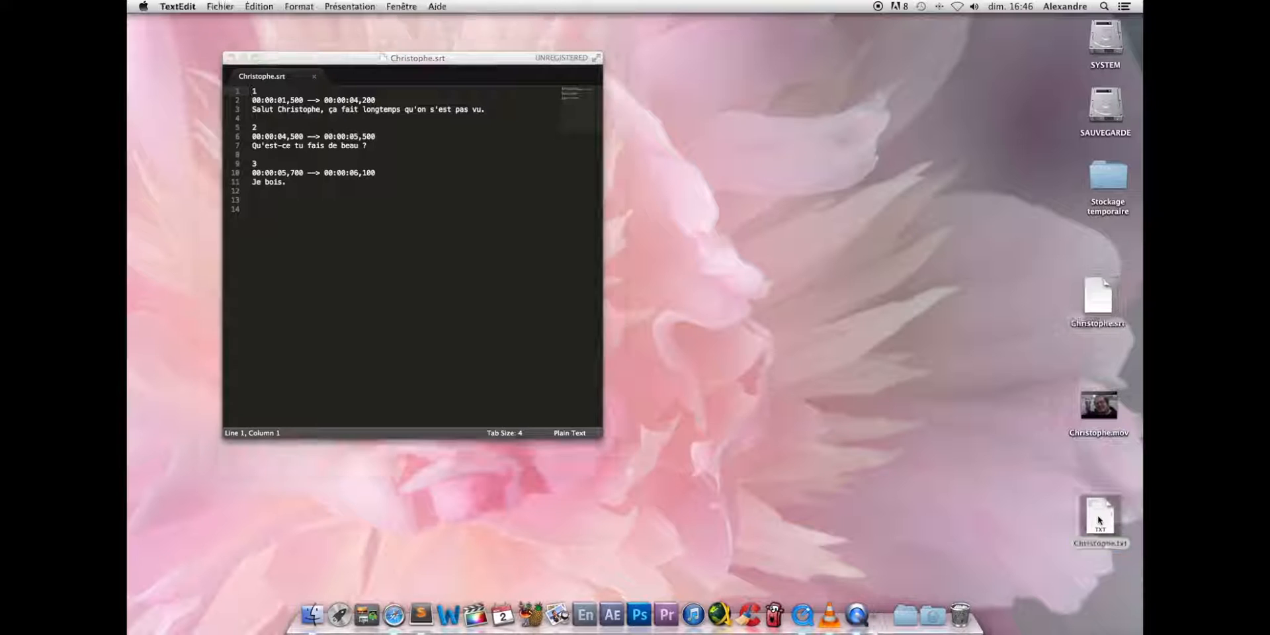
drag(358, 48, 732, 97)
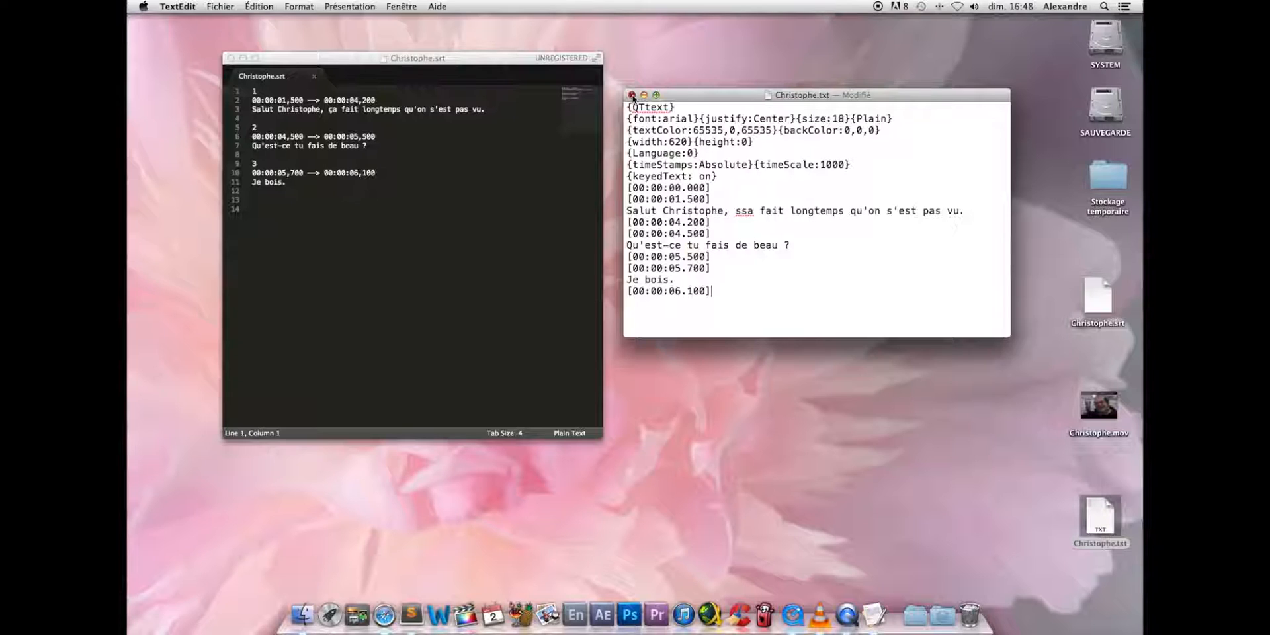
click(147, 25)
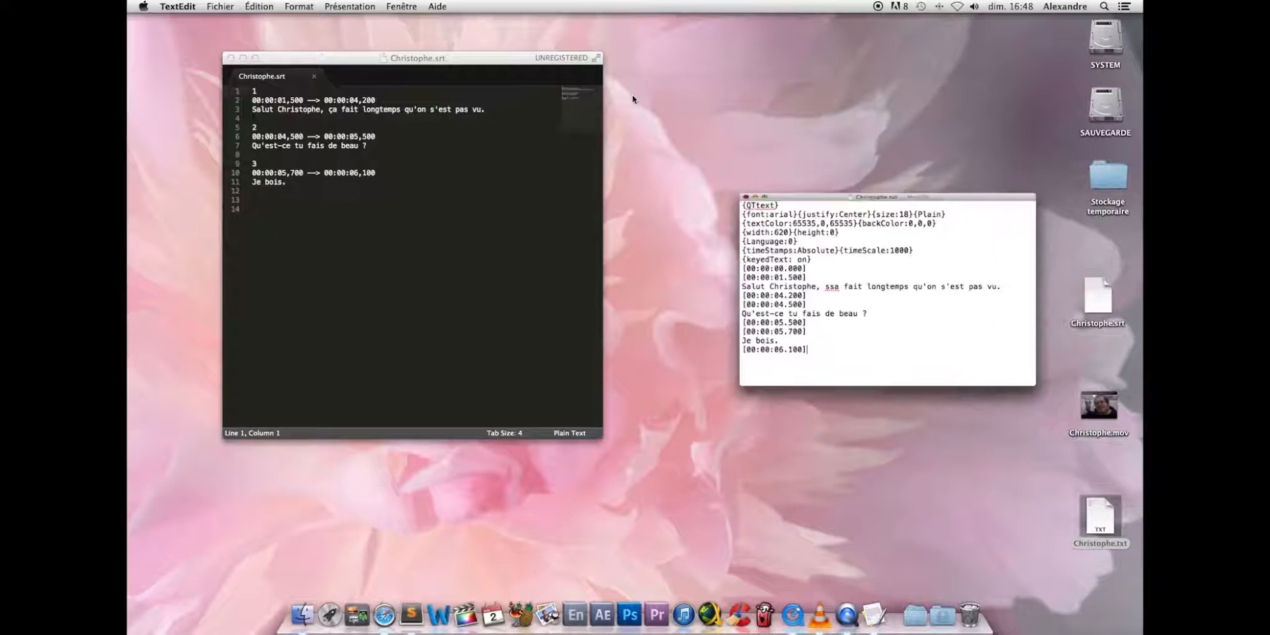
click(231, 59)
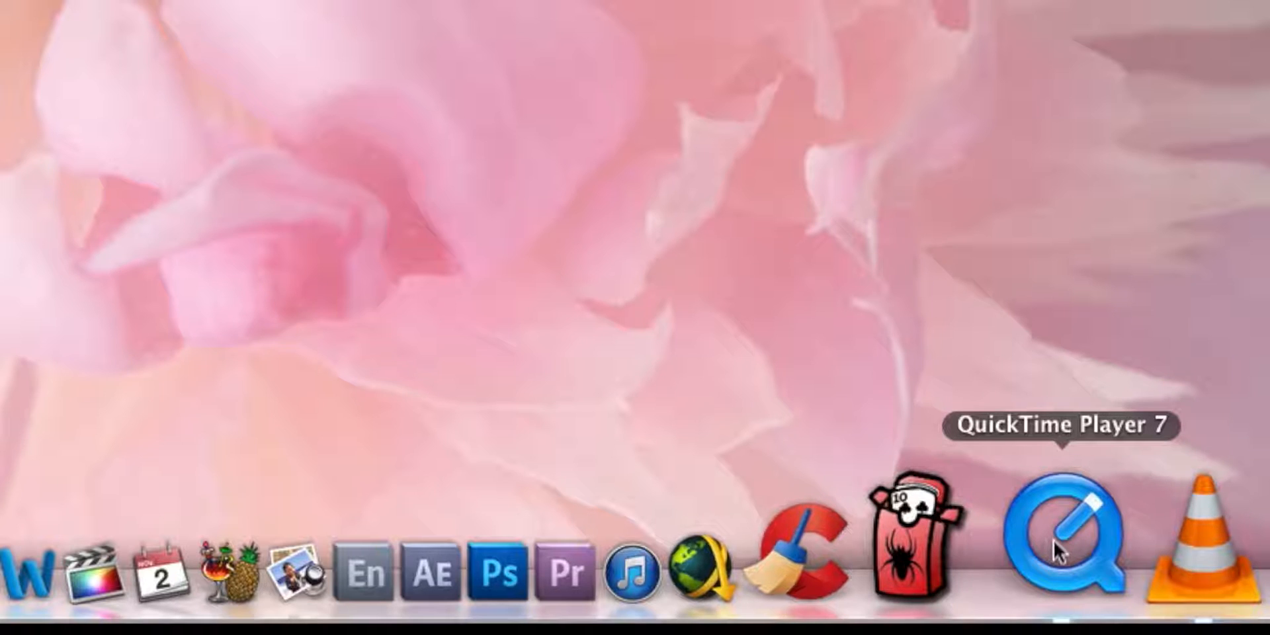
- Switch to QuickTime Player 7 and open Christophe.txt from the Bureau folder
click(1053, 538)
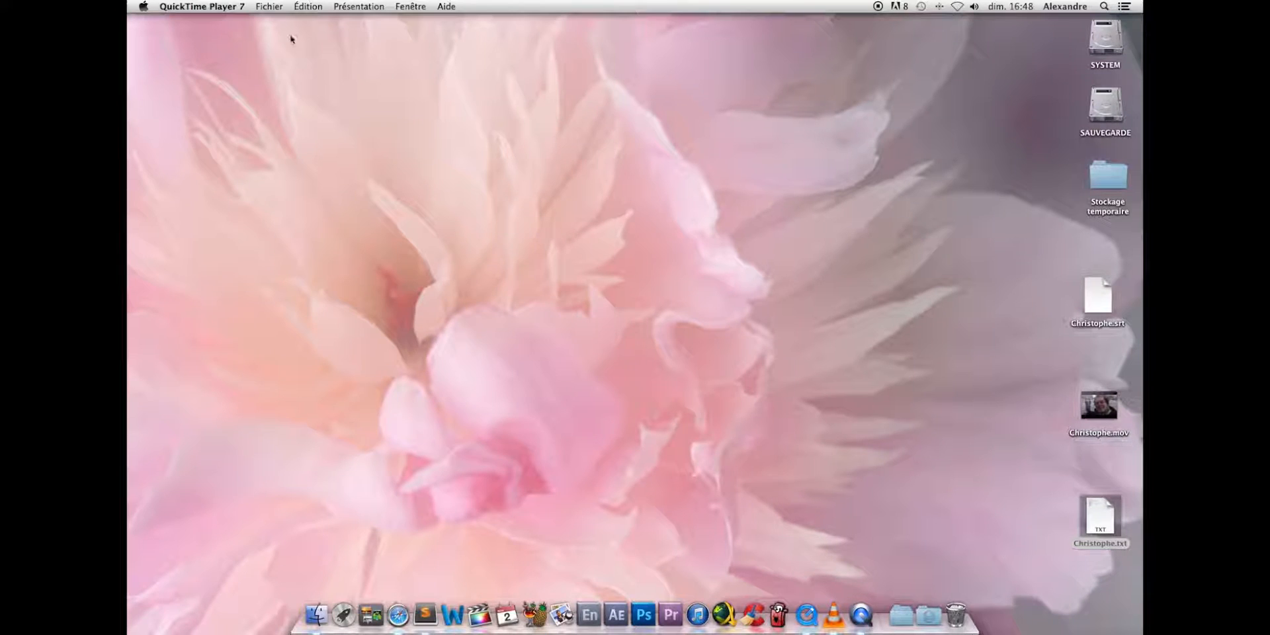
click(276, 7)
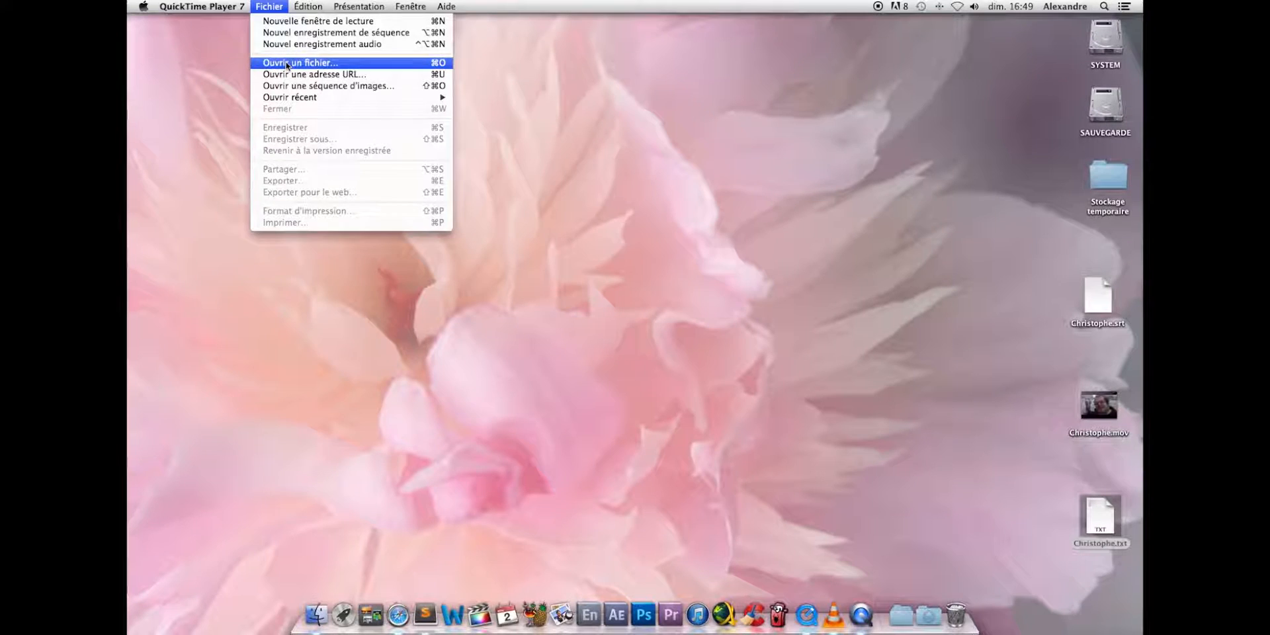
click(287, 62)
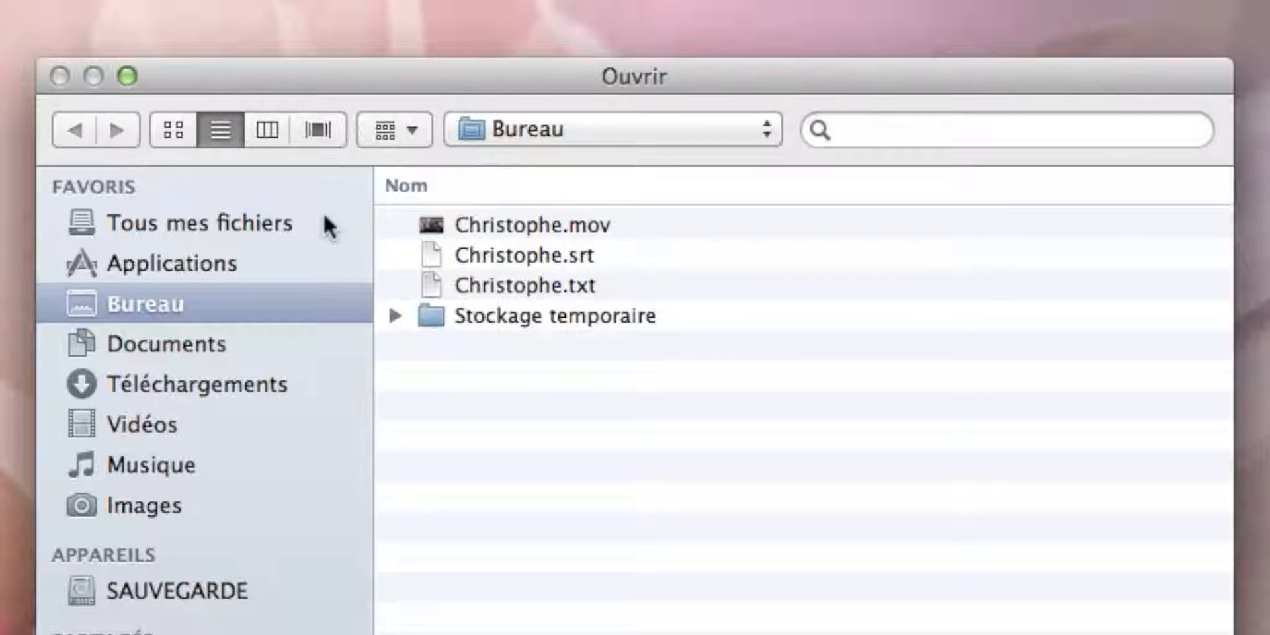
click(474, 284)
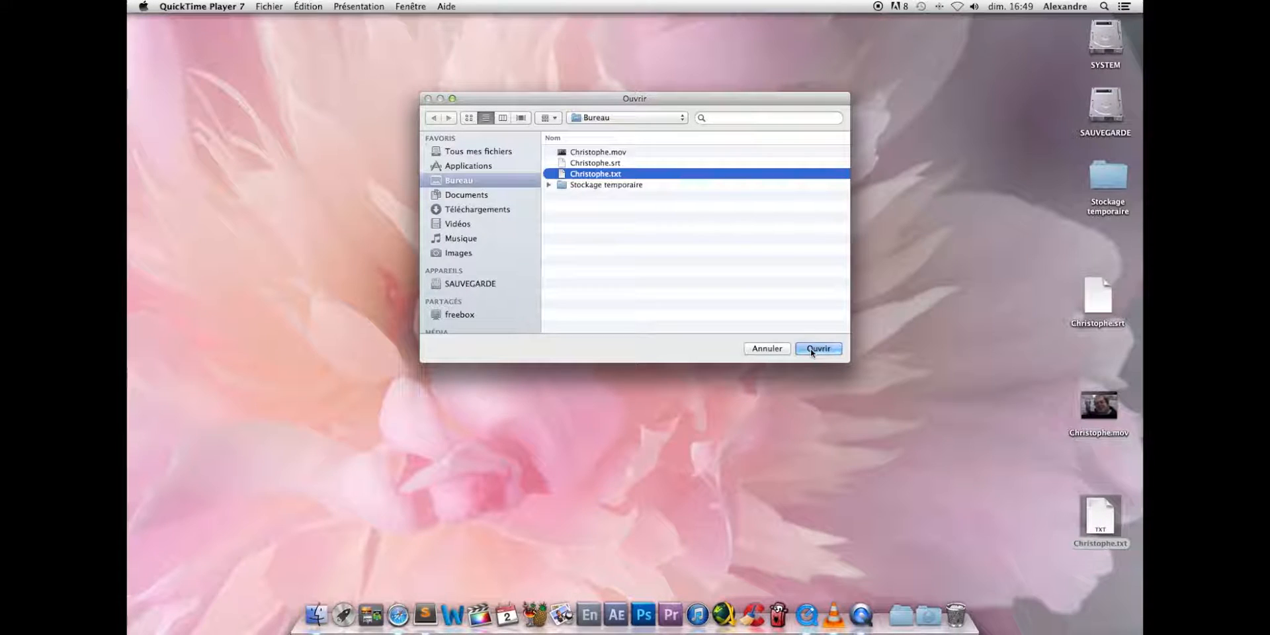
click(812, 349)
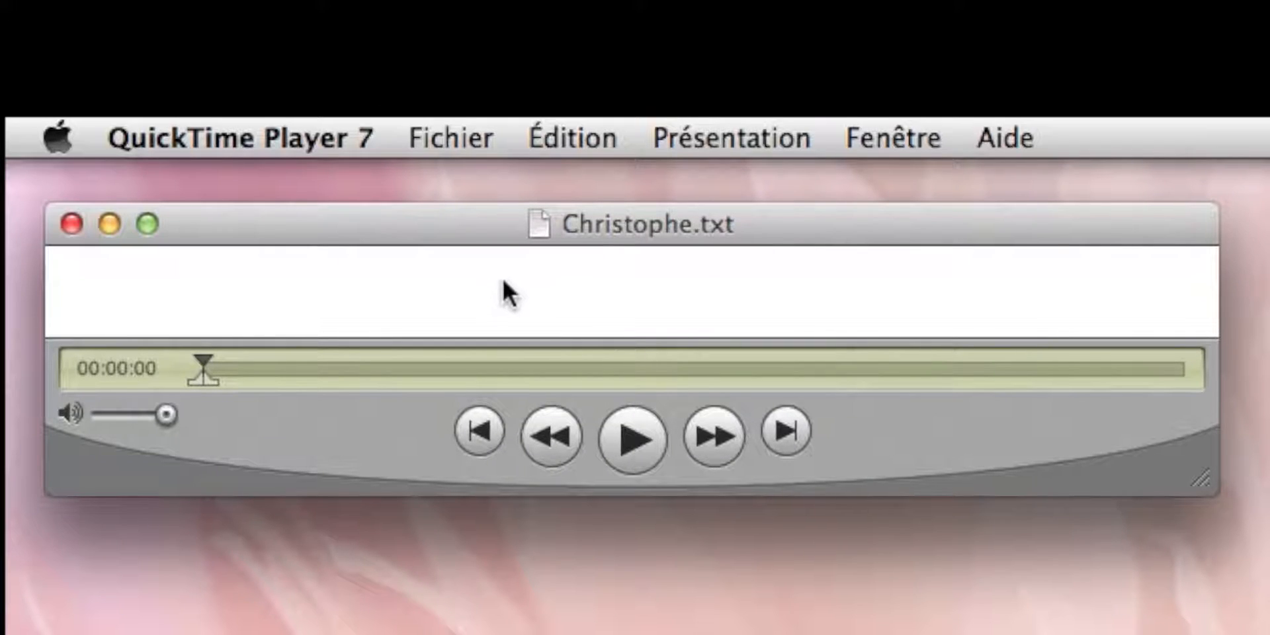
- Play the Christophe.txt subtitle track, pausing on the first subtitle before playing to the end, and close it
click(632, 441)
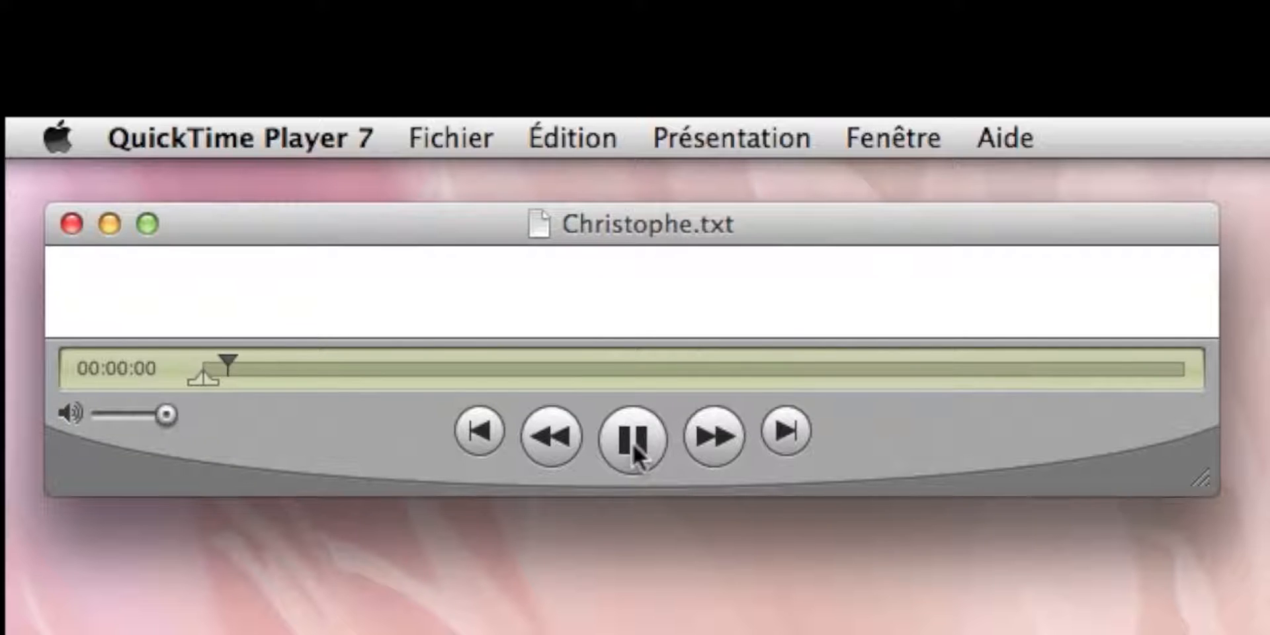
click(632, 441)
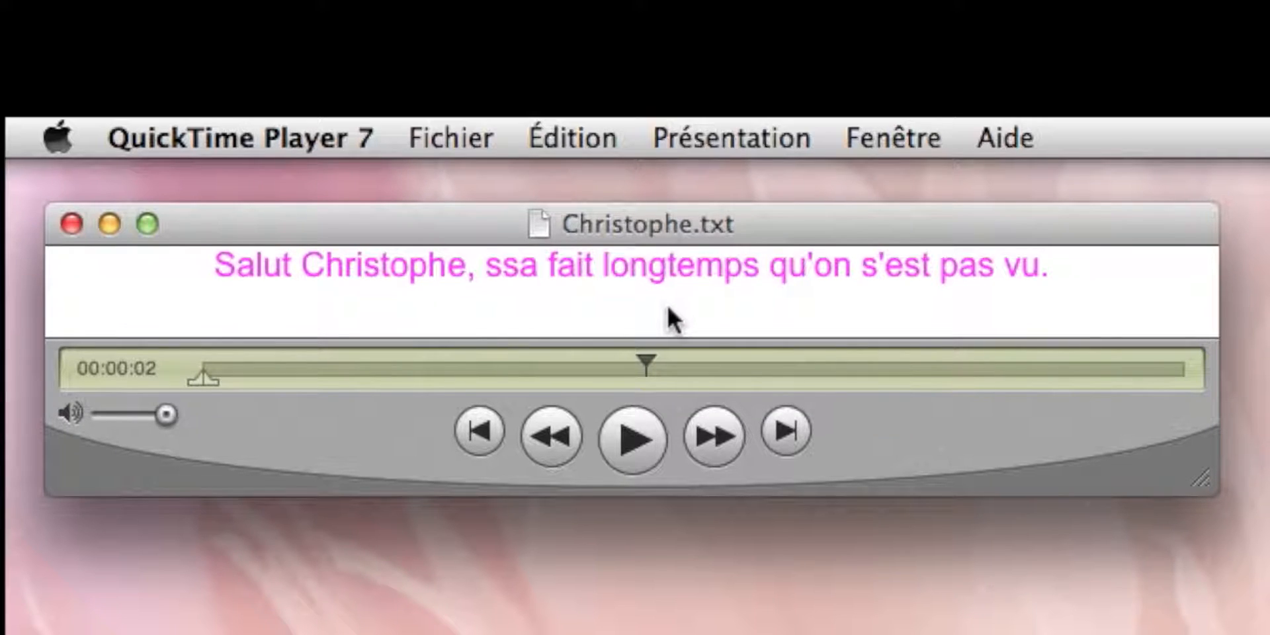
click(629, 438)
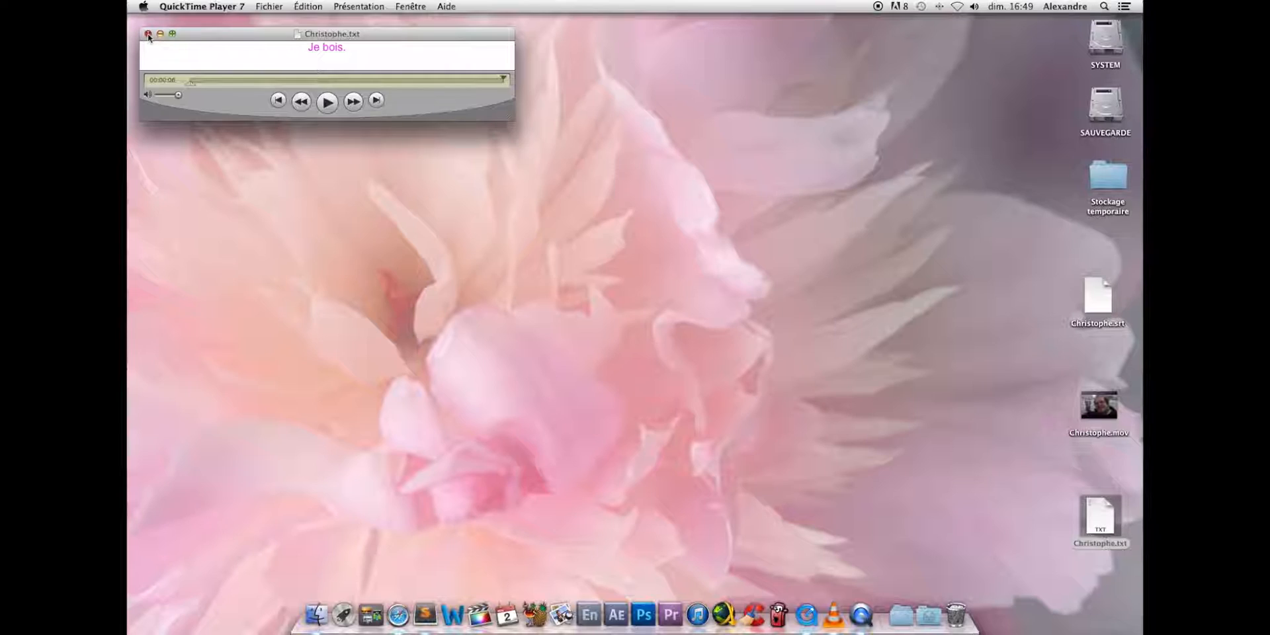
click(72, 223)
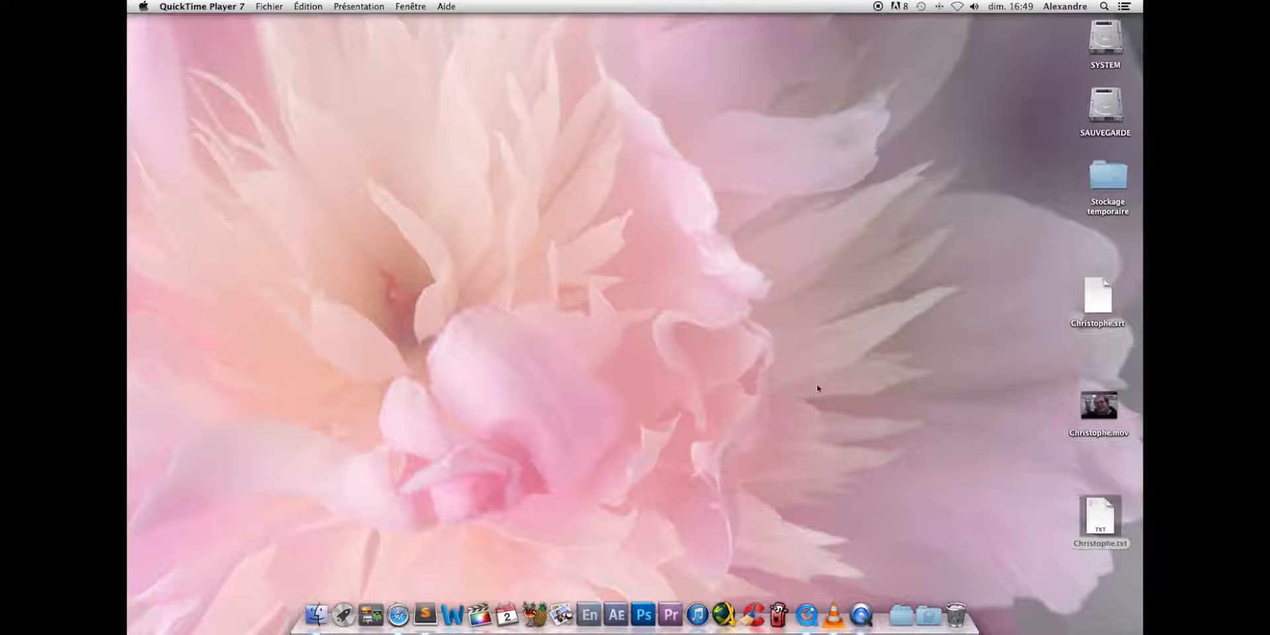
- Open Christophe.txt in TextEdit and enlarge its displayed text by three steps
double_click(1099, 519)
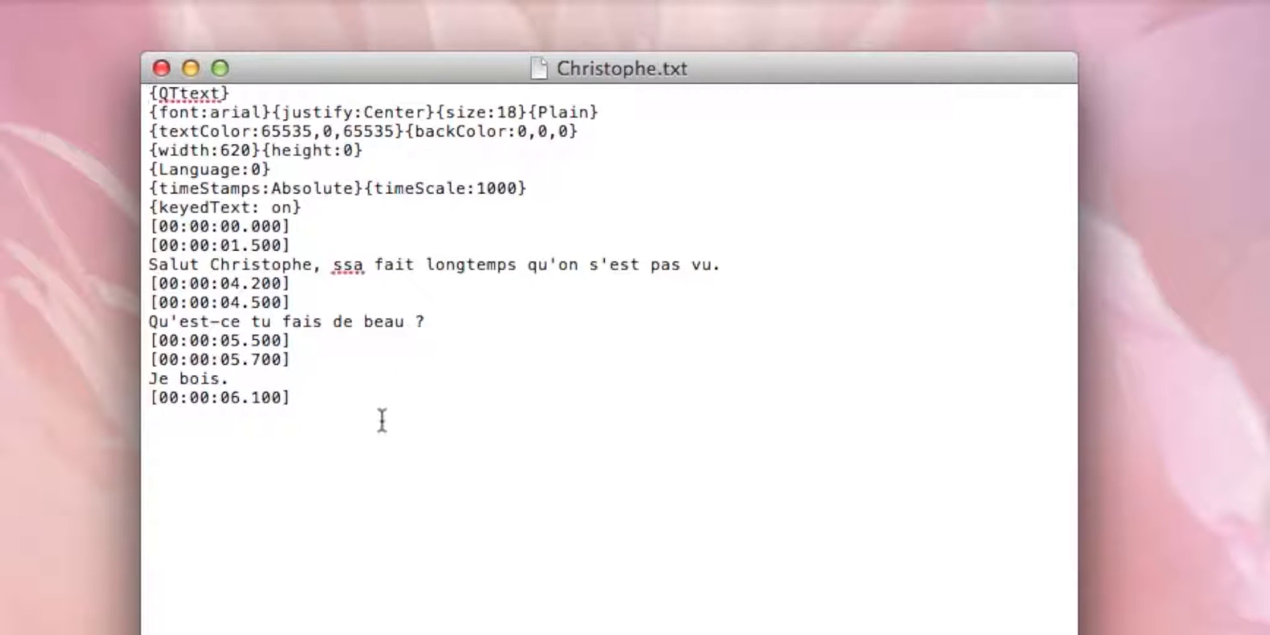
click(383, 419)
key(super+plus)
key(super+plus)
key(super+plus)
key(super+plus)
key(super+plus)
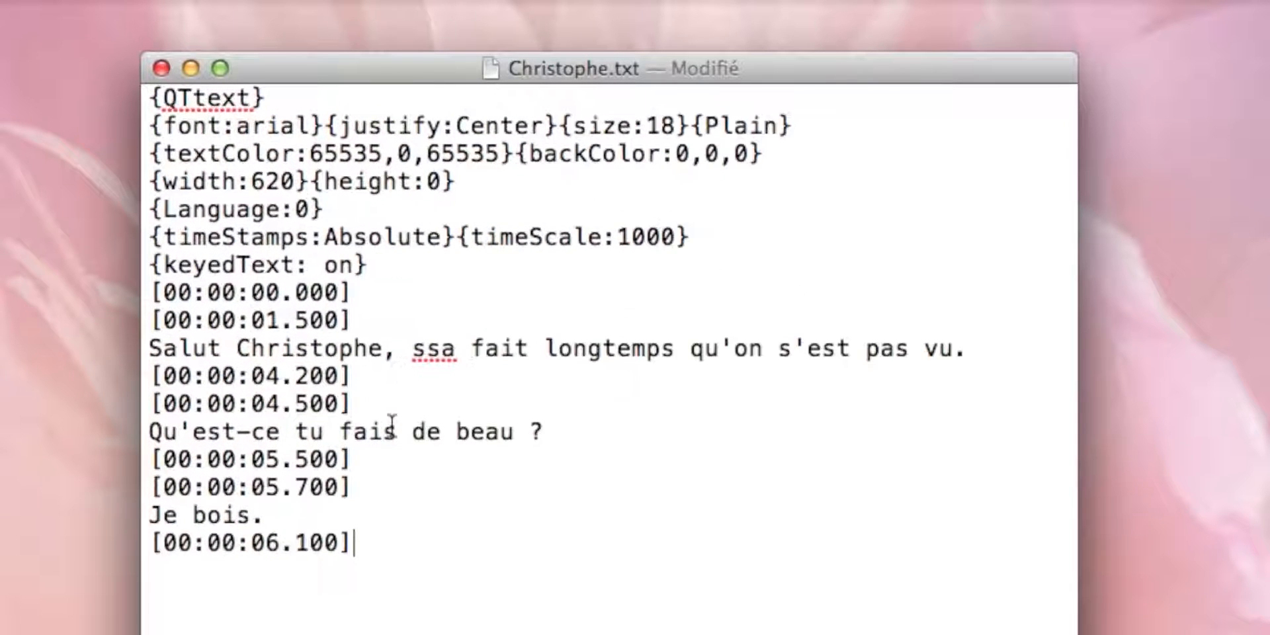
- Set the middle textColor value in Christophe.txt to 65535, giving 65535,65535,65535, and save the file
click(411, 153)
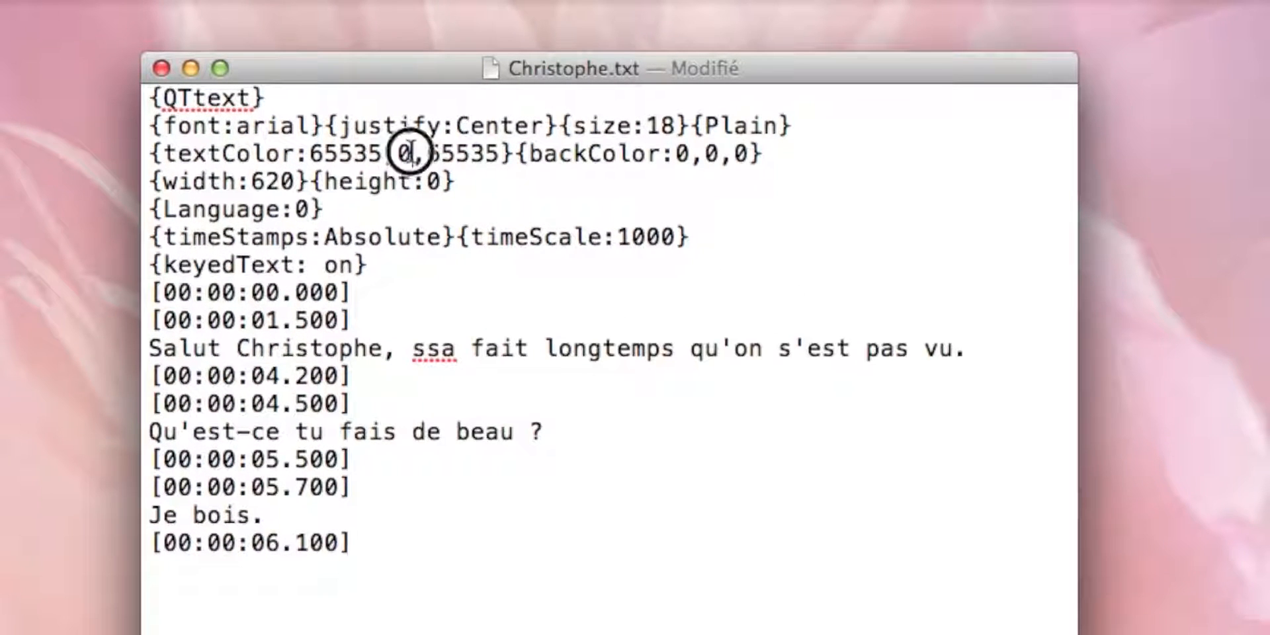
key(BackSpace)
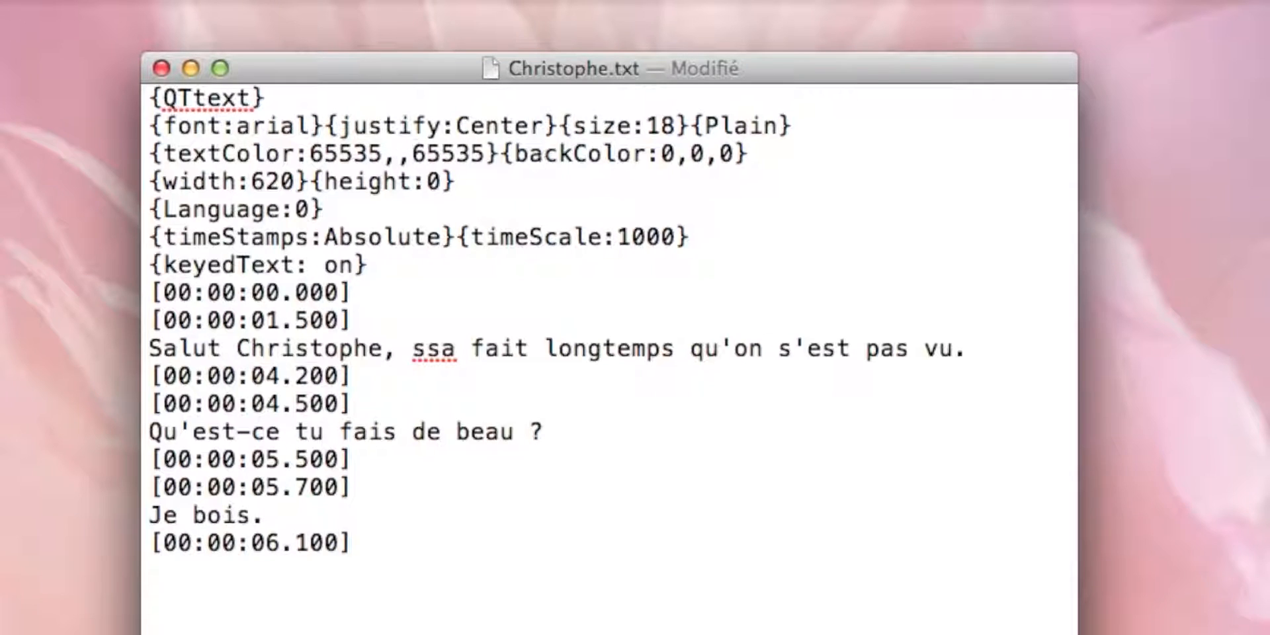
text(65)
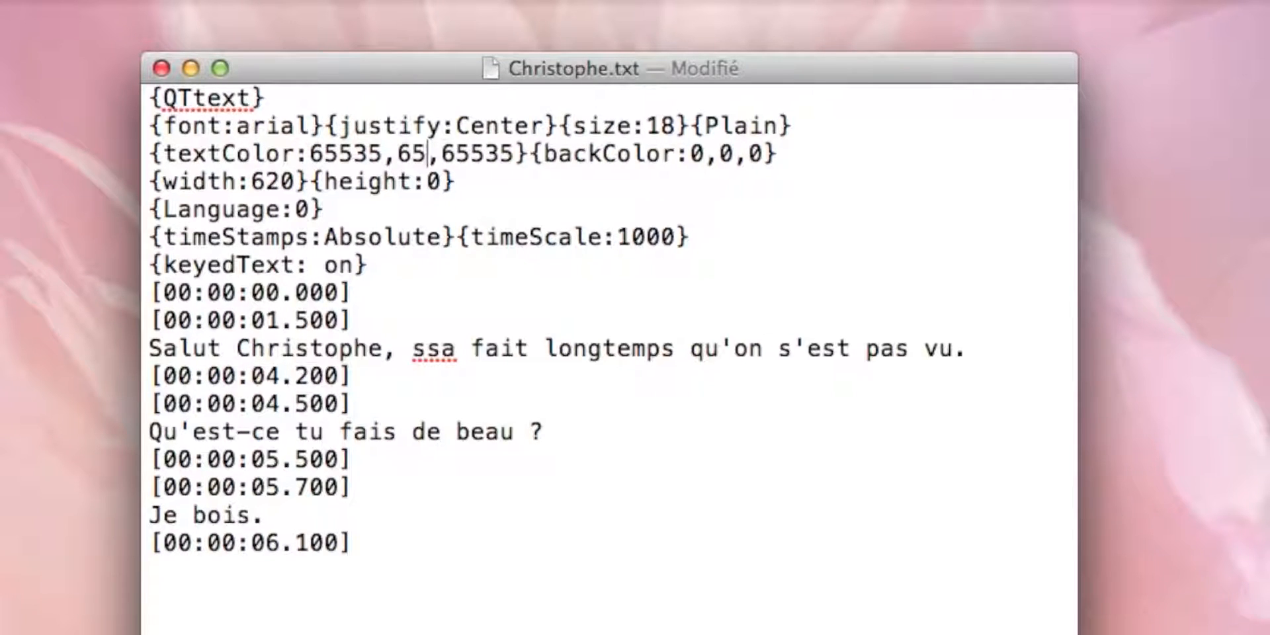
text(5)
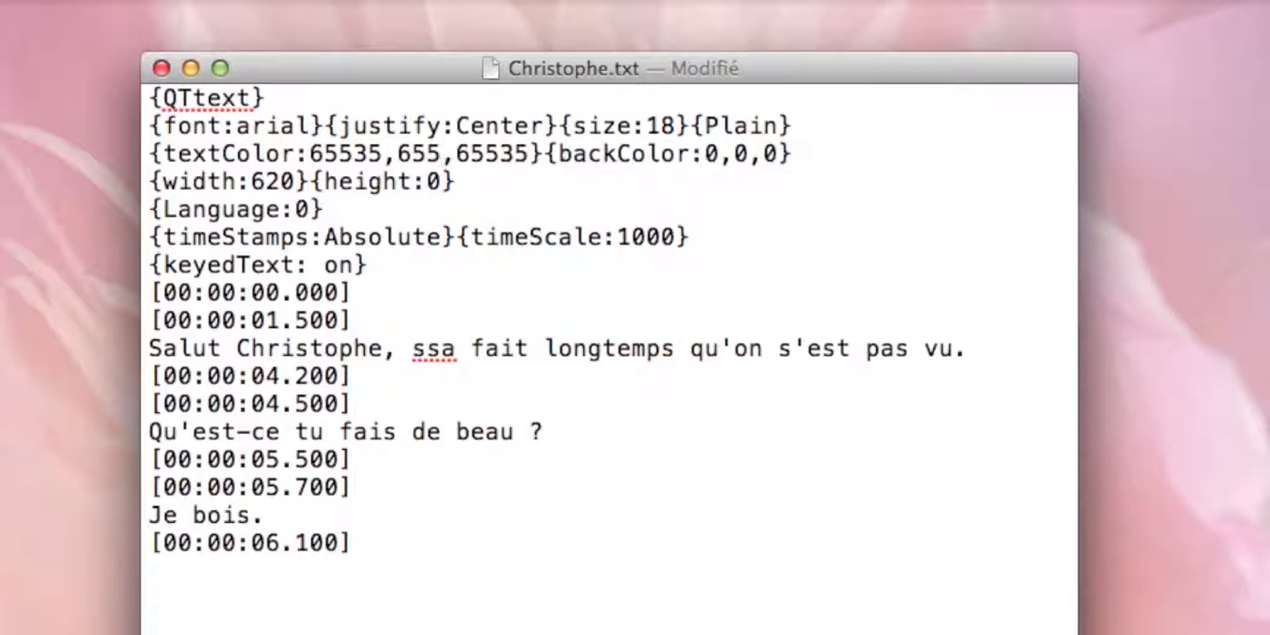
text(3)
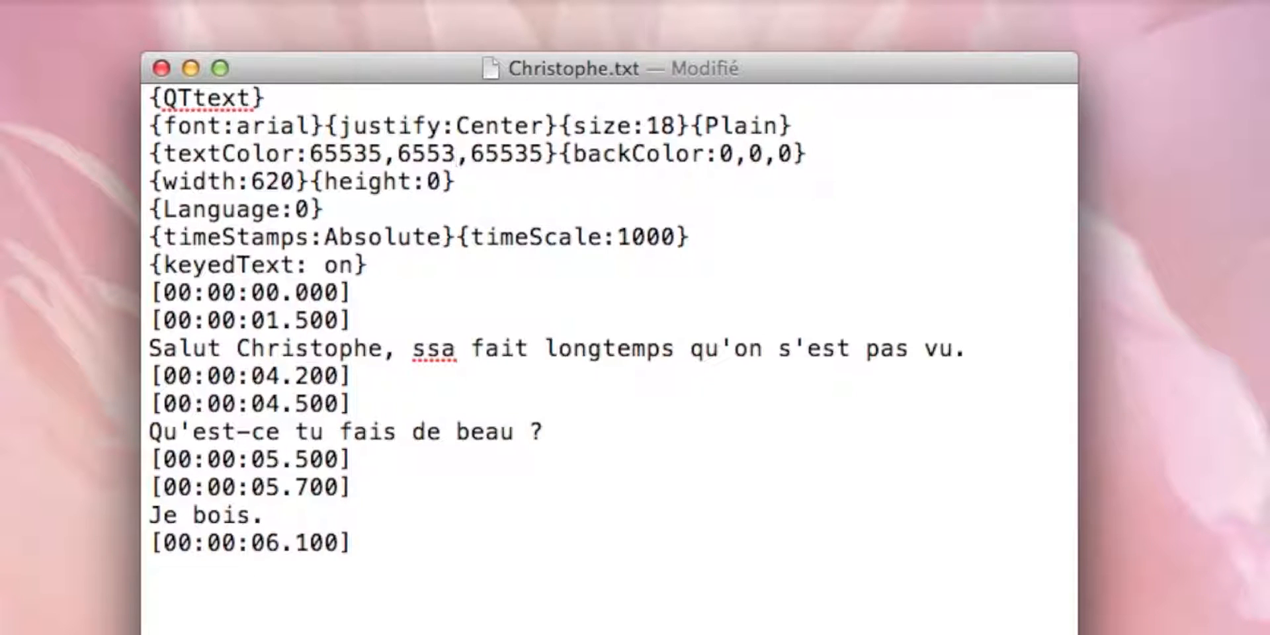
text(5)
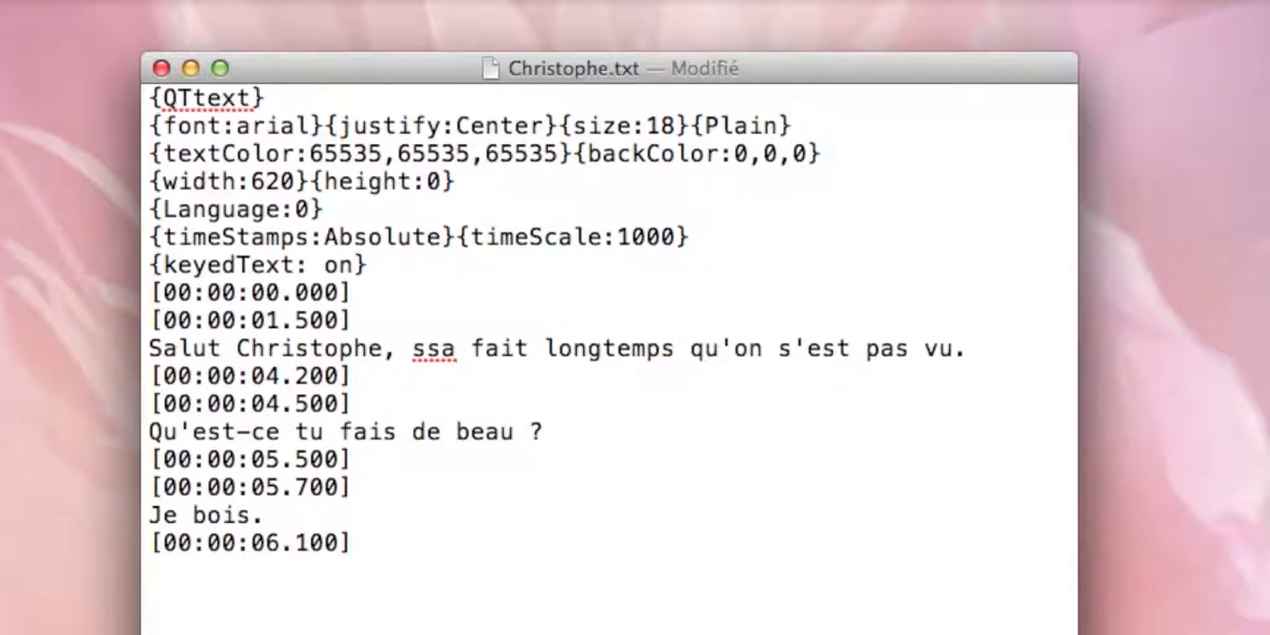
key(super+s)
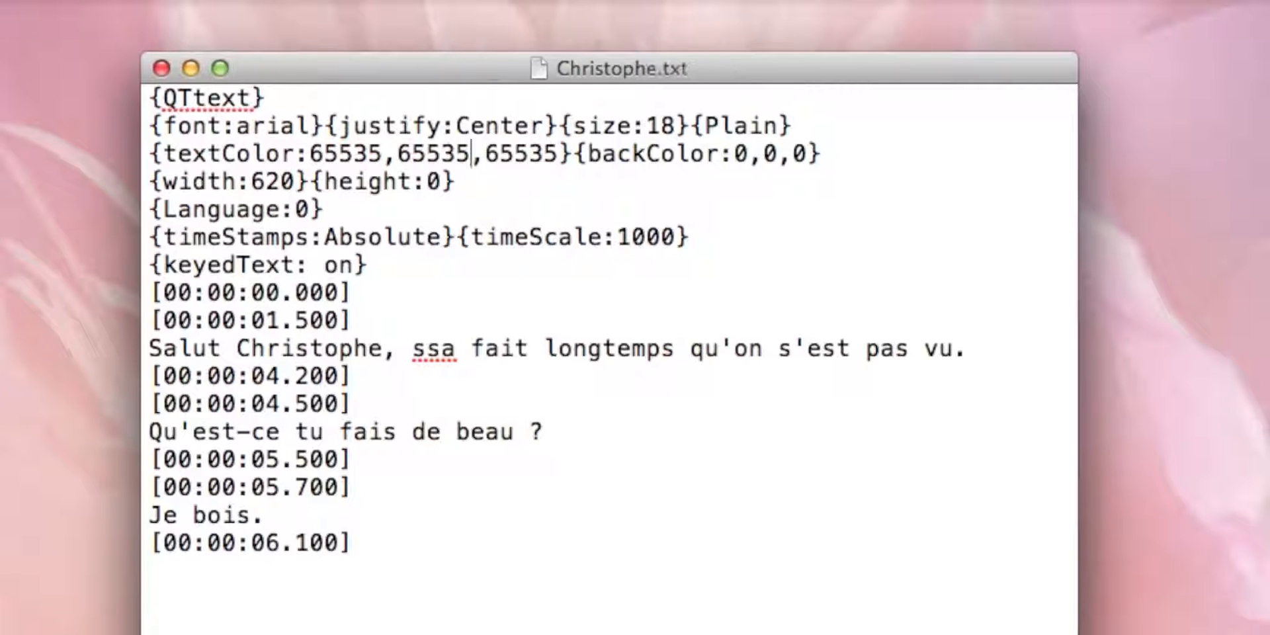
- Close Christophe.txt in TextEdit, switch to QuickTime Player 7 and open Christophe.txt from the Bureau folder
click(162, 69)
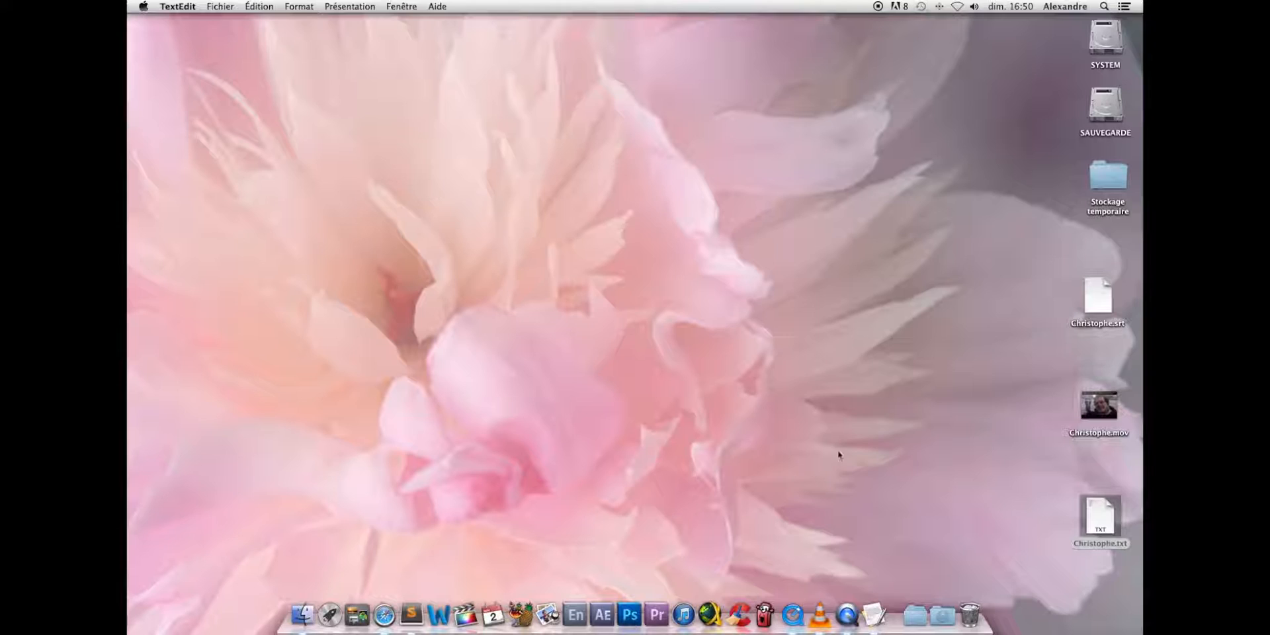
click(792, 602)
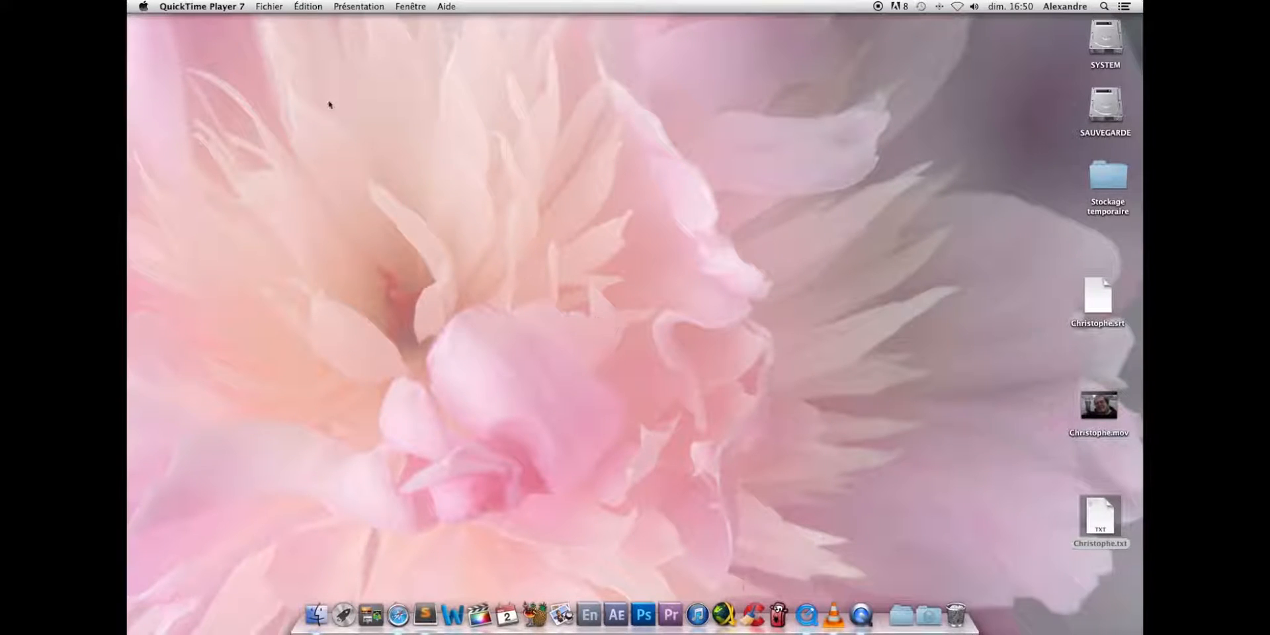
click(271, 6)
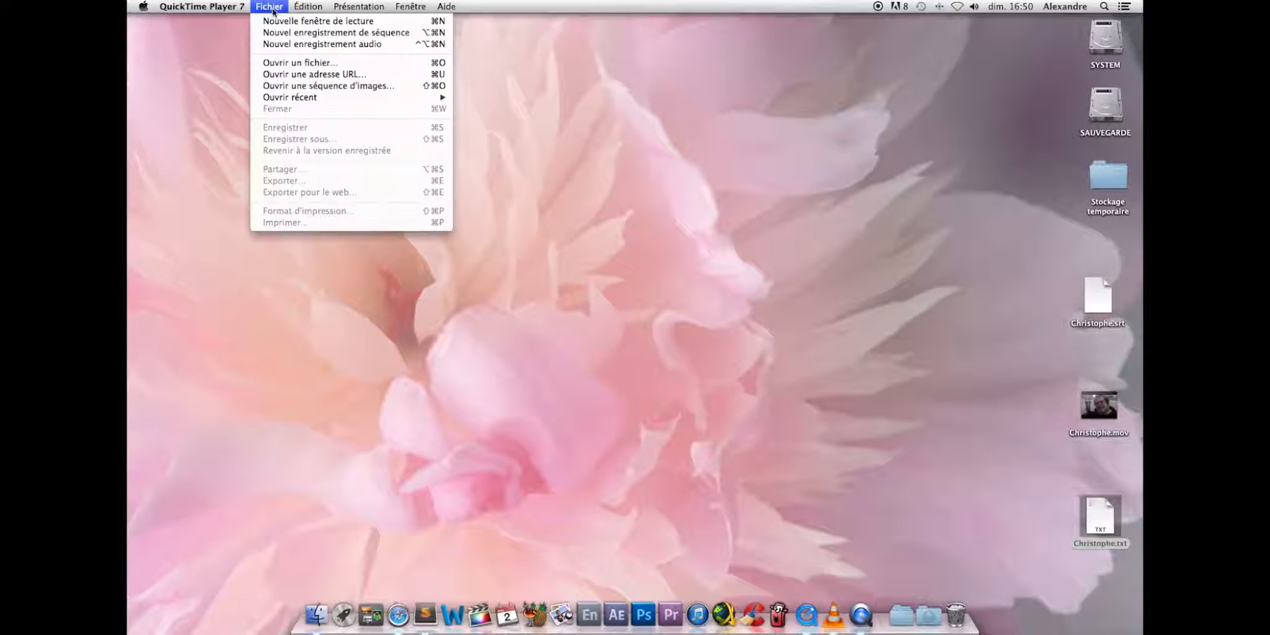
click(301, 64)
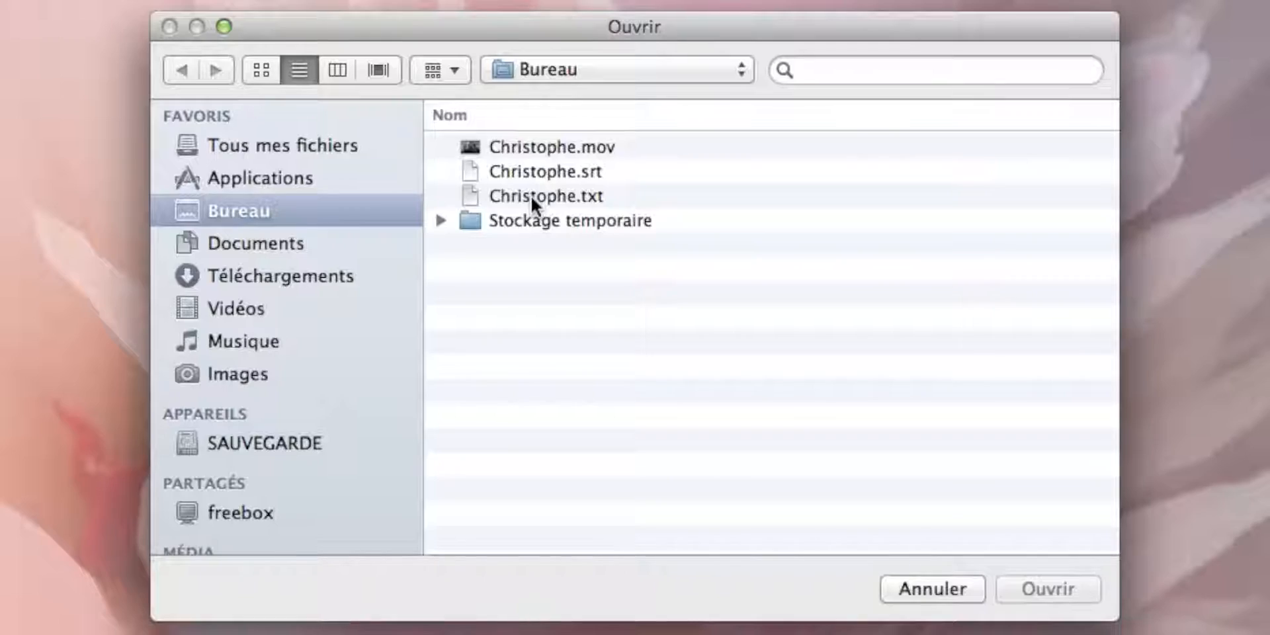
click(588, 174)
click(1025, 595)
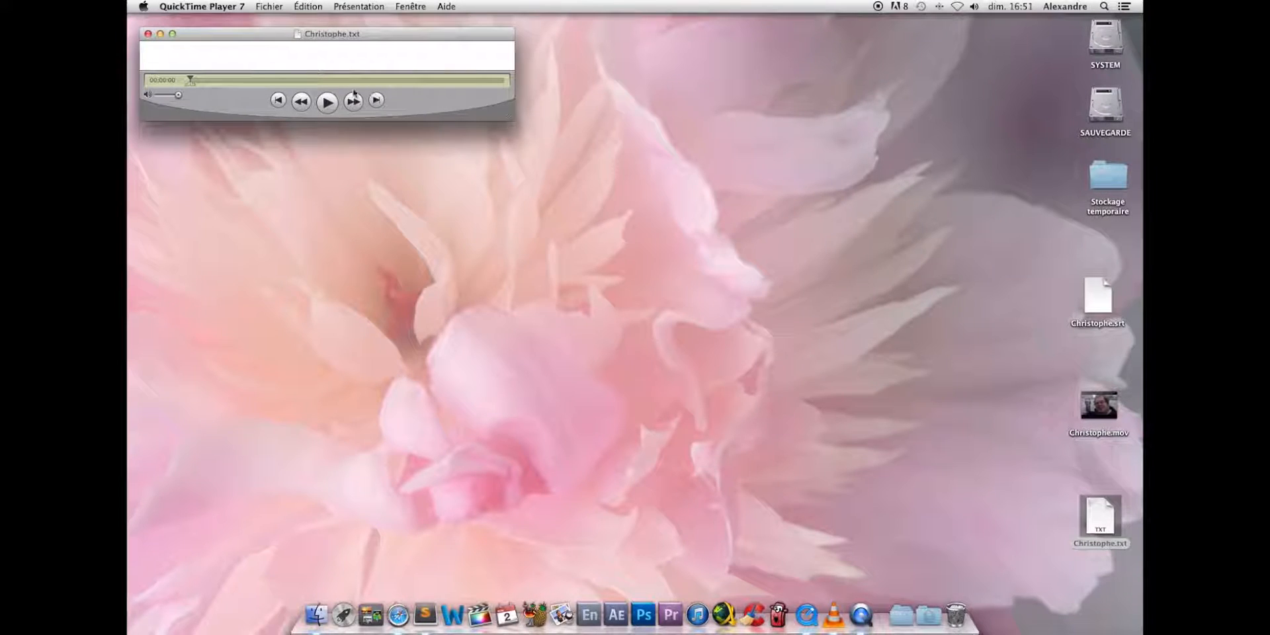
- Play and pause the Christophe.txt subtitle track, and copy its entire duration
click(329, 106)
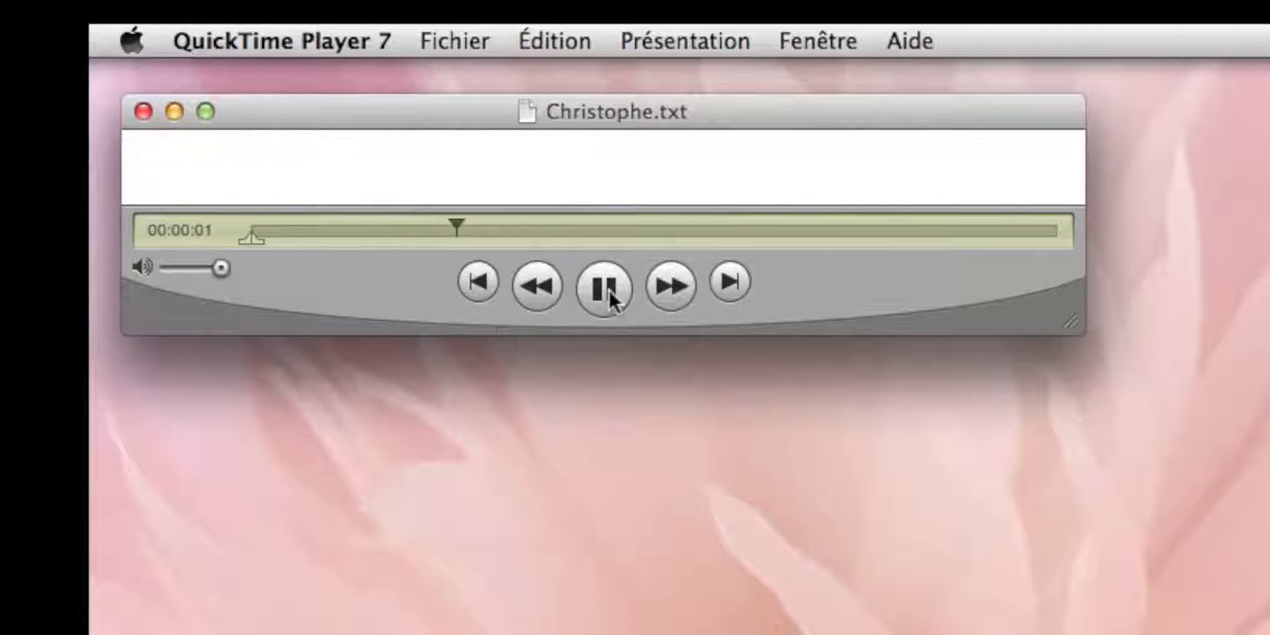
click(608, 289)
click(550, 43)
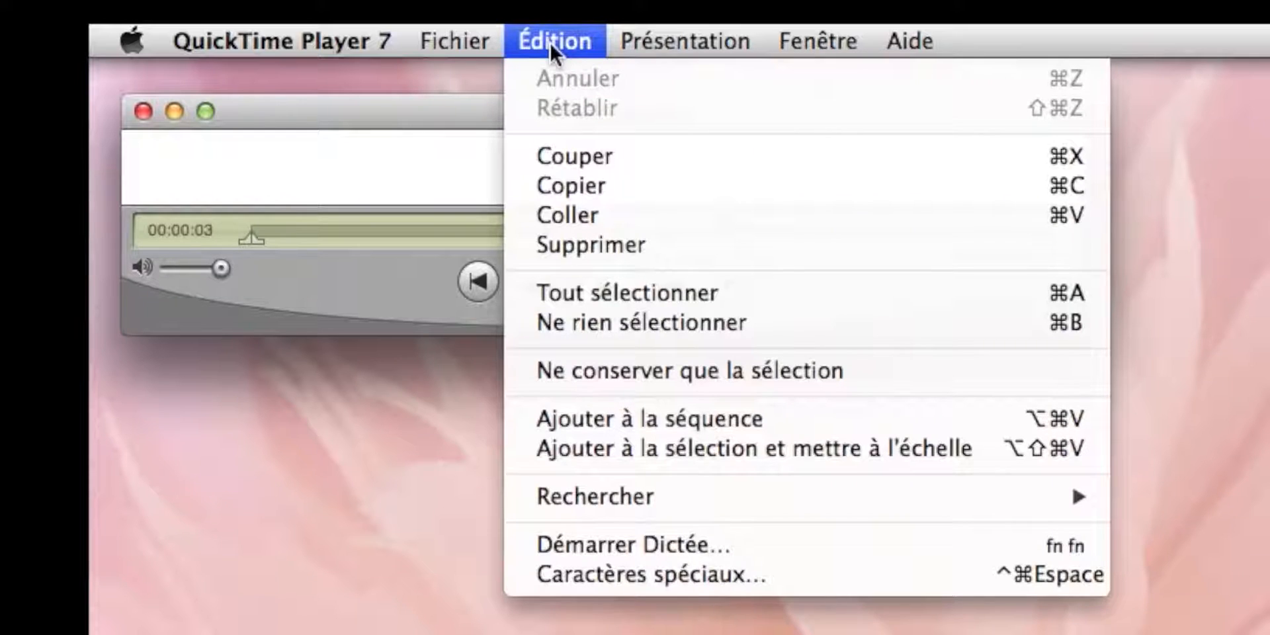
click(607, 292)
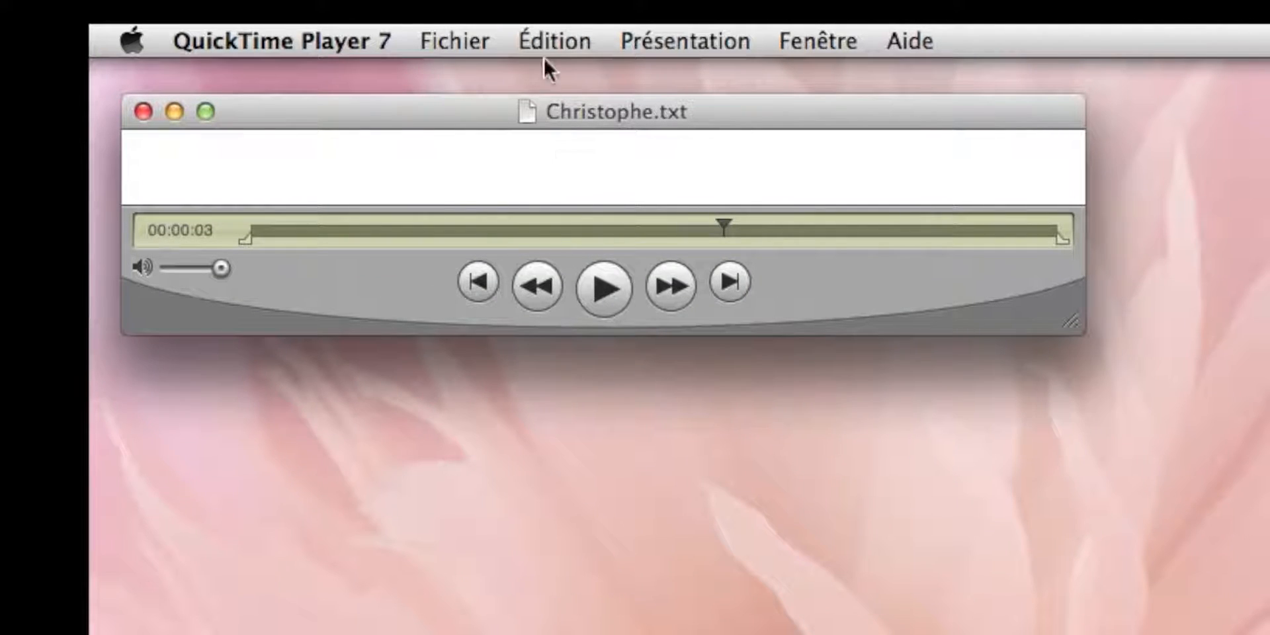
click(546, 38)
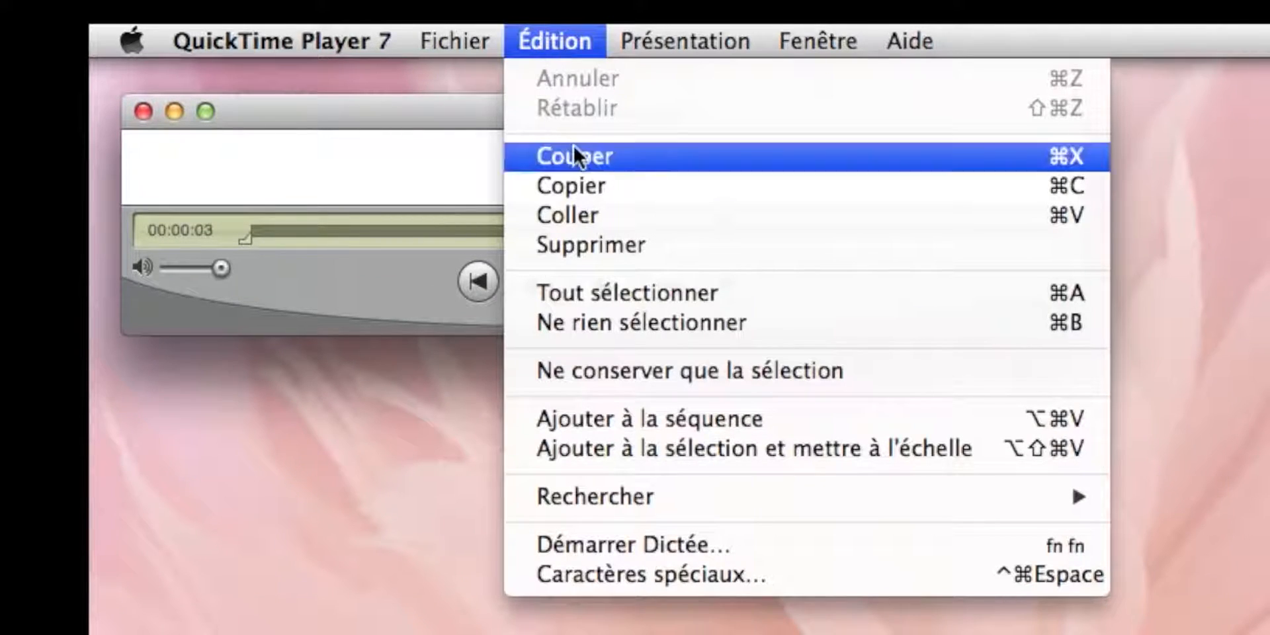
click(580, 184)
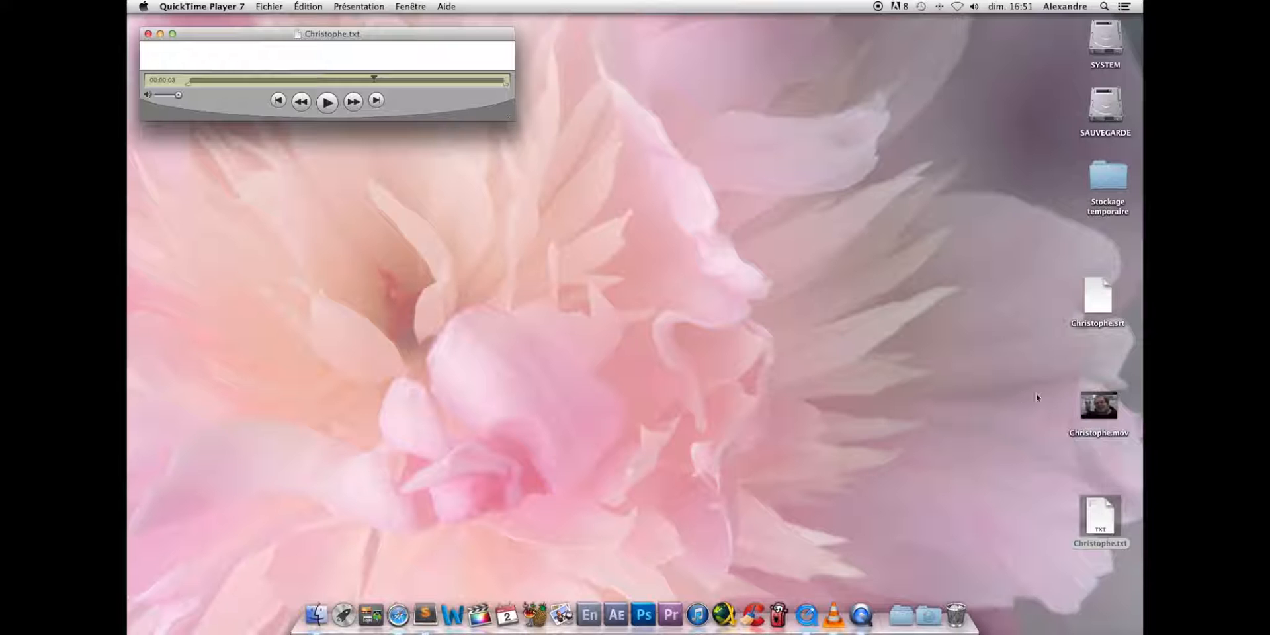
- Open Christophe.mov from the desktop in QuickTime Player 7 and add the copied subtitle track to the movie
right_click(1086, 405)
mouse_move(944, 334)
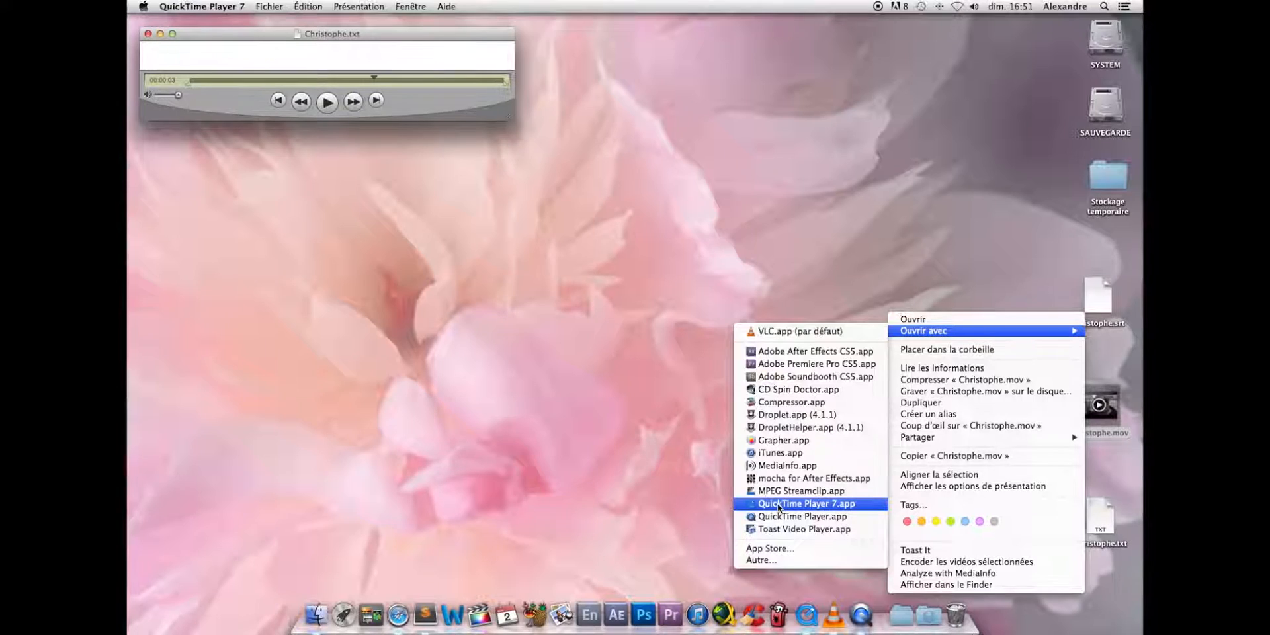
click(946, 464)
drag(372, 25, 440, 157)
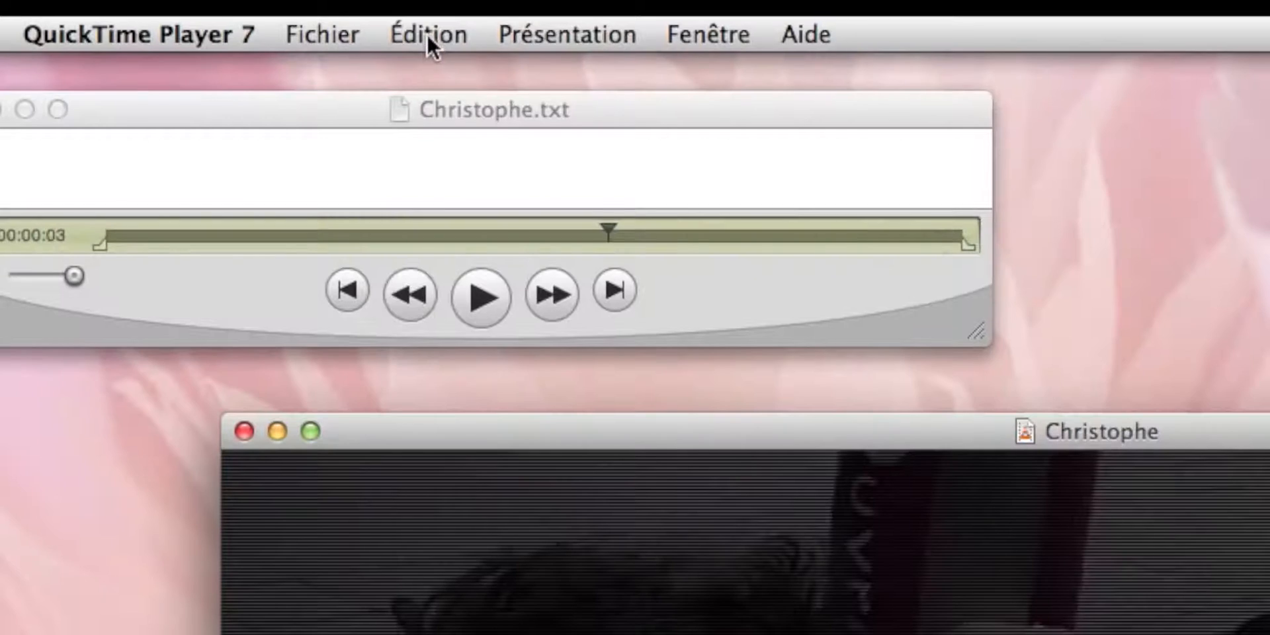
click(308, 7)
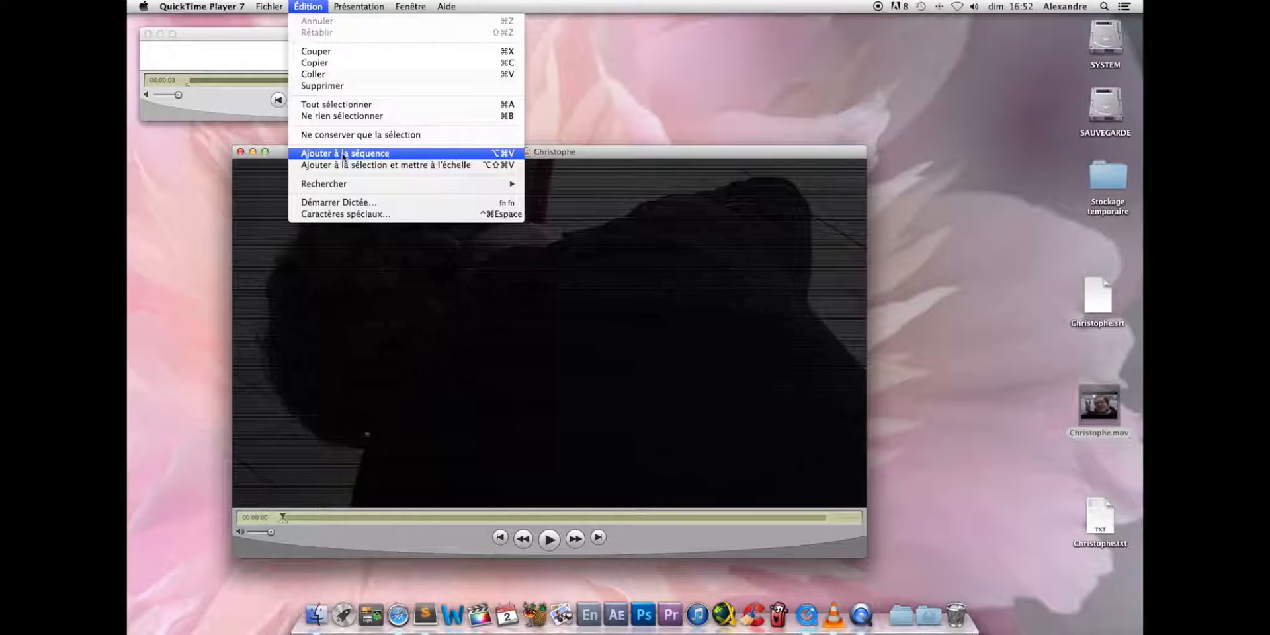
click(343, 154)
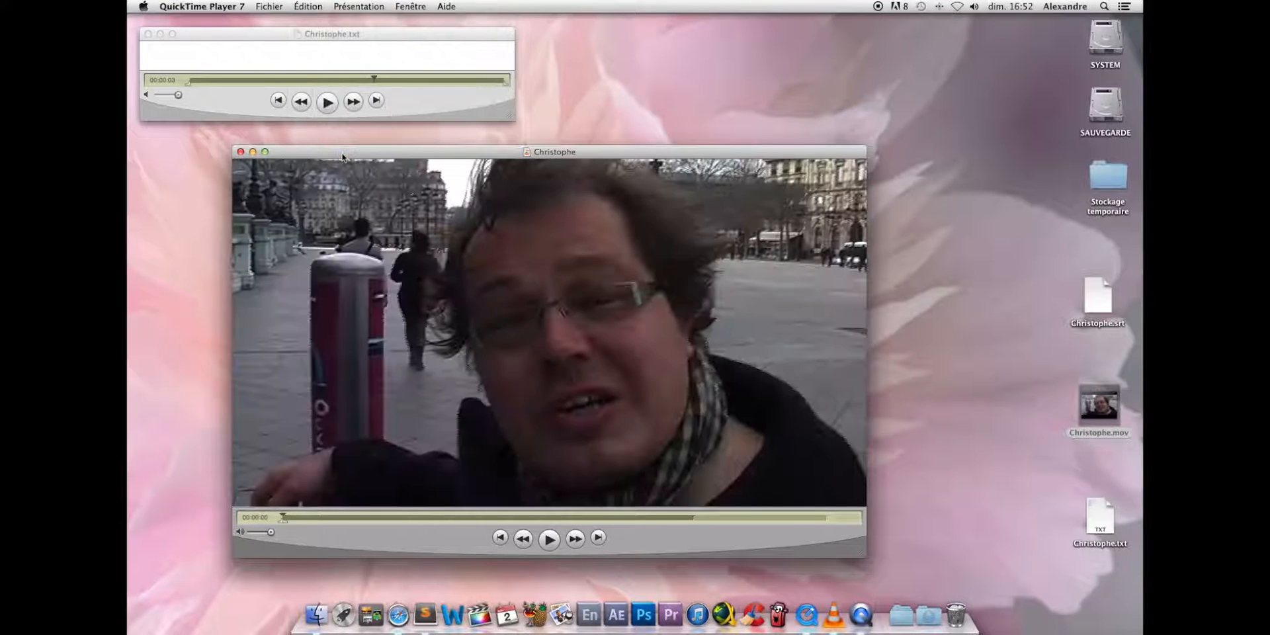
- Preview the Christophe movie, return to its beginning and replay it, pausing on the first subtitle
click(550, 539)
click(550, 539)
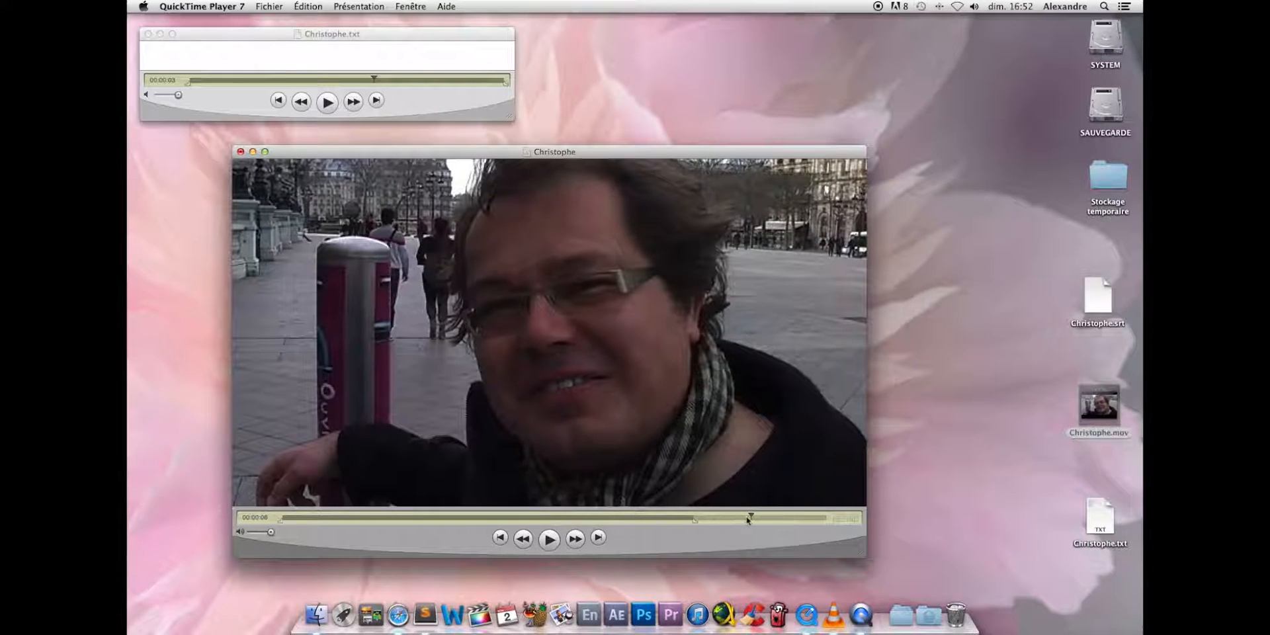
click(564, 516)
drag(564, 516, 281, 517)
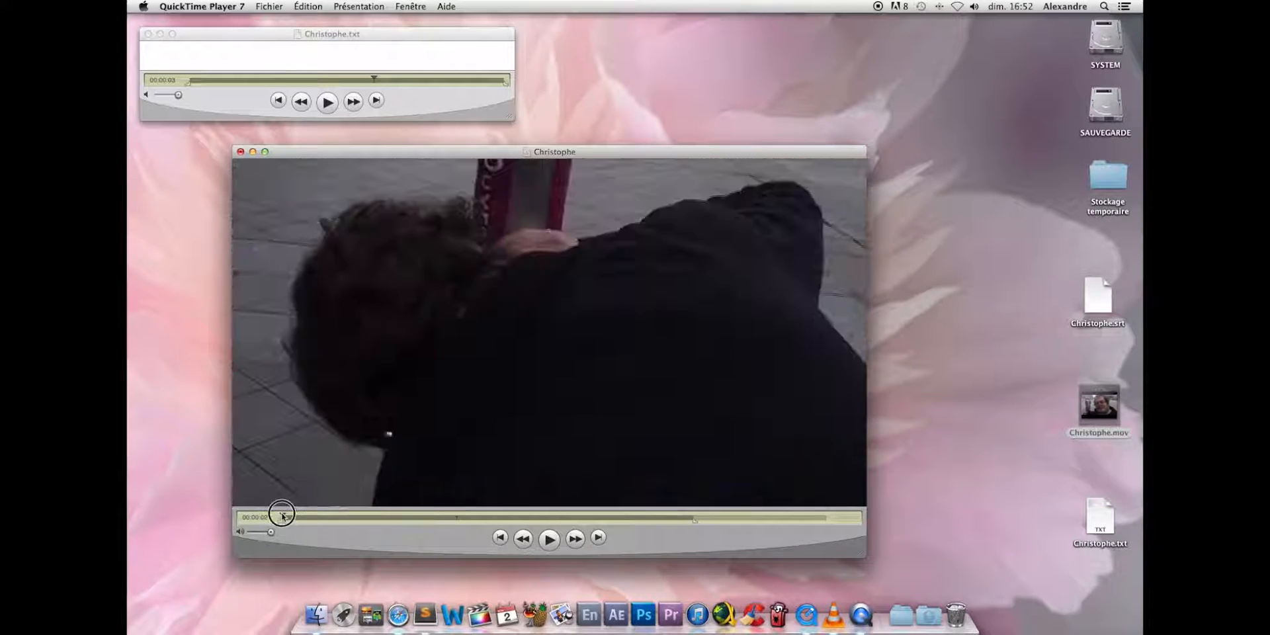
click(549, 539)
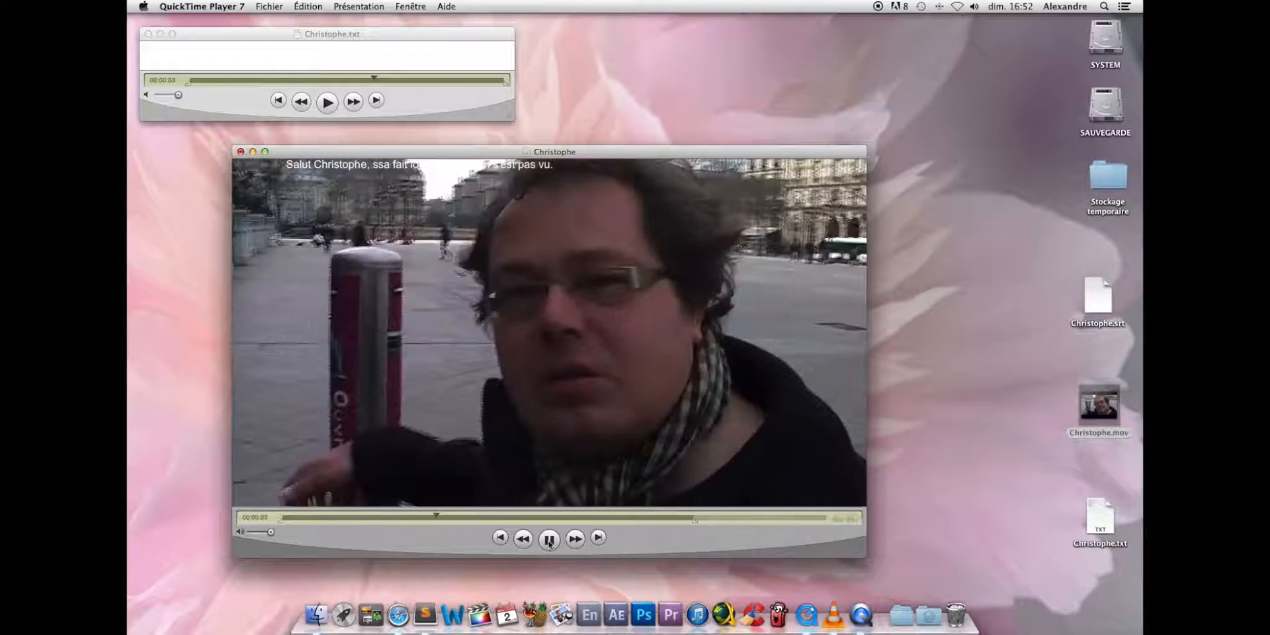
click(549, 540)
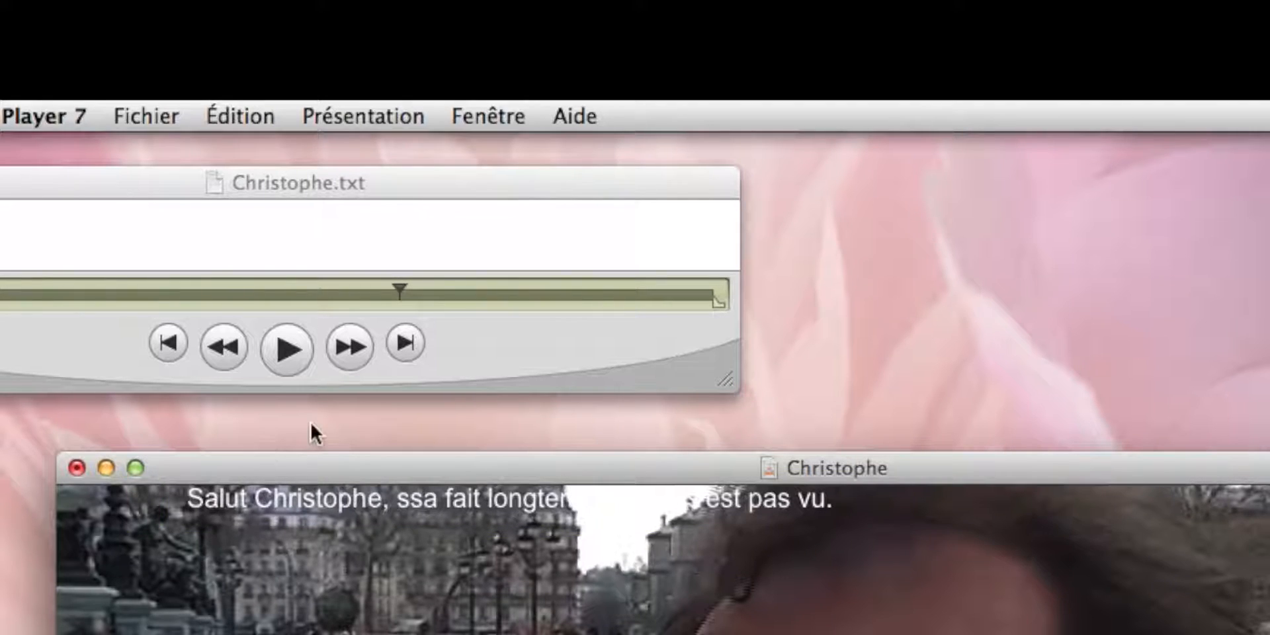
- Open the Christophe movie's properties and set the scaled height of Piste Texte to 70 pixels in its visual settings
click(482, 115)
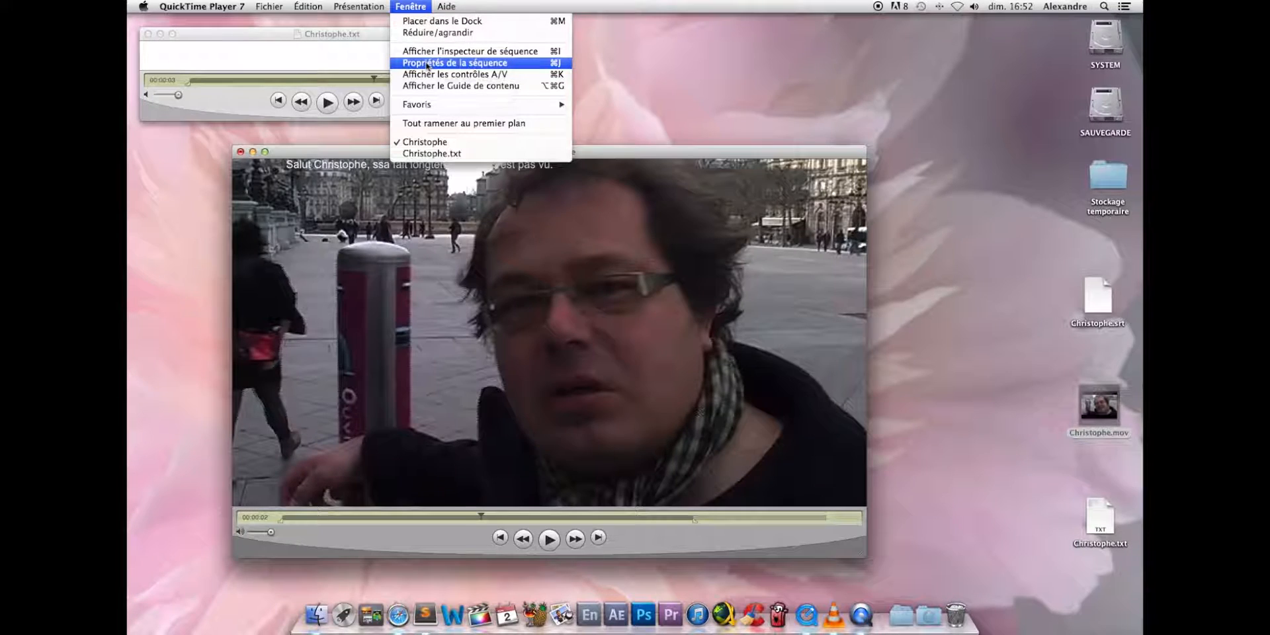
click(524, 254)
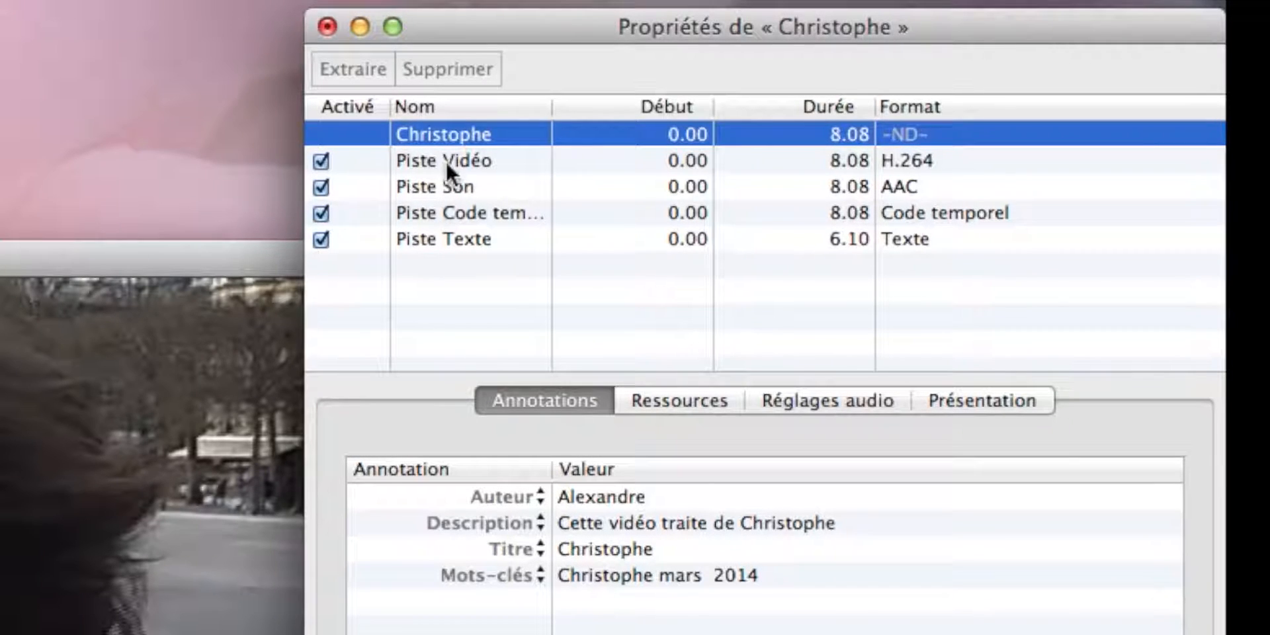
click(462, 237)
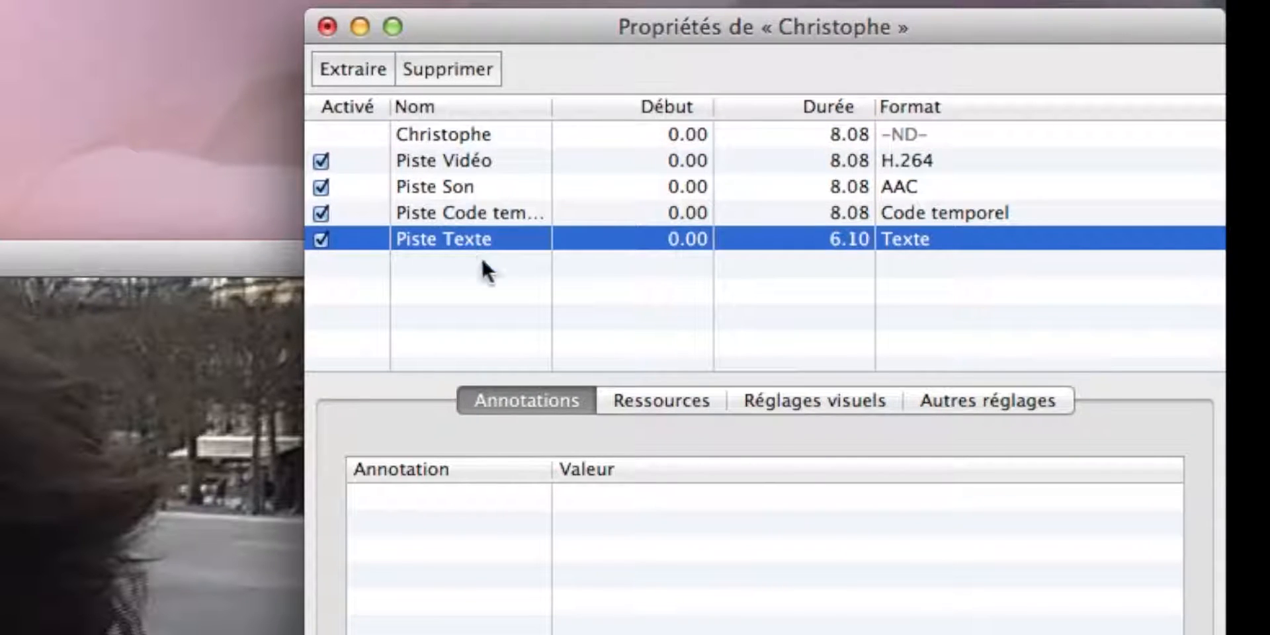
click(798, 405)
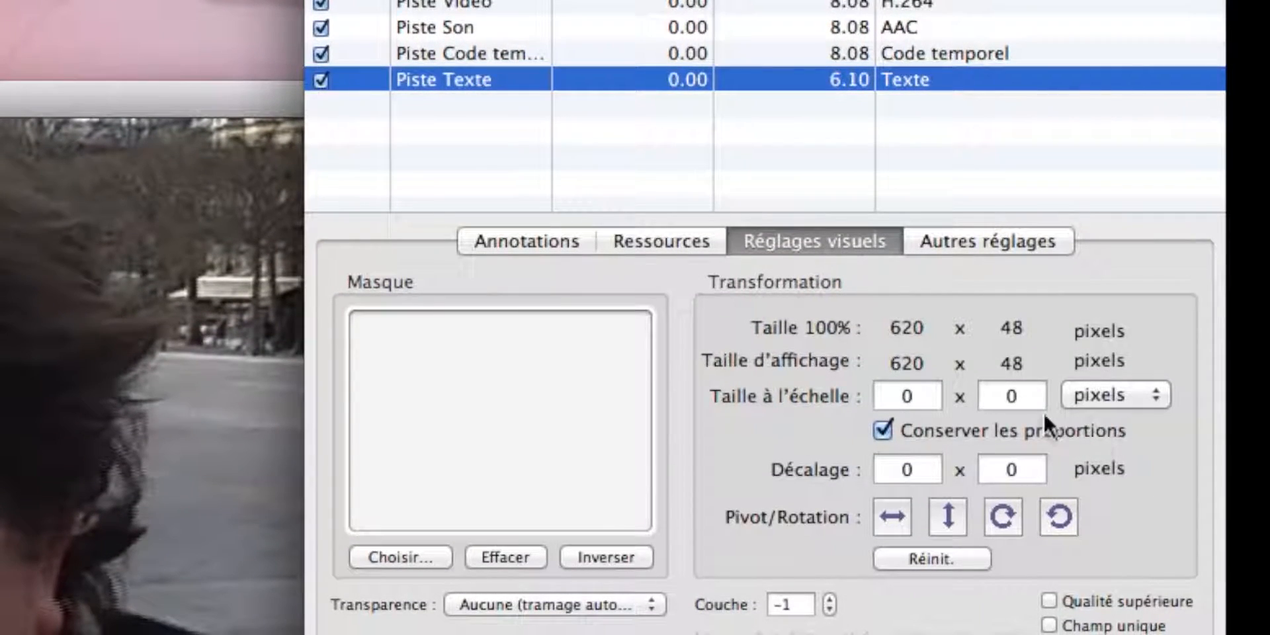
click(1032, 399)
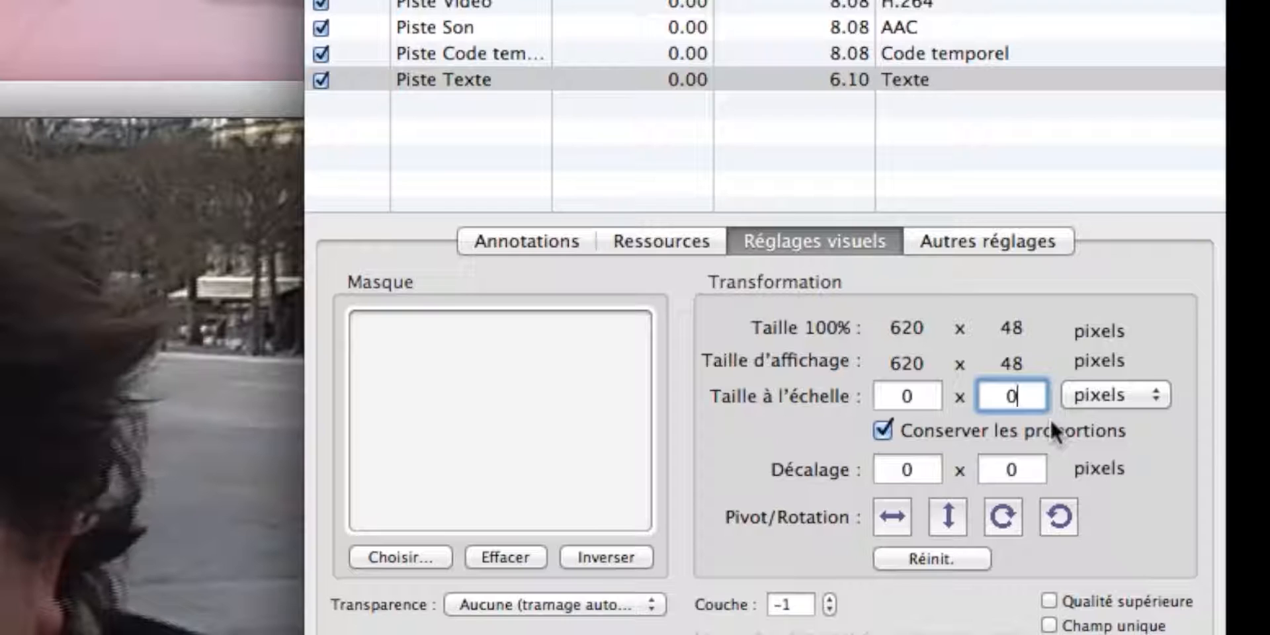
key(BackSpace)
text(70)
- Set the offset (Décalage) of Piste Texte to 65 x 500 pixels
click(916, 467)
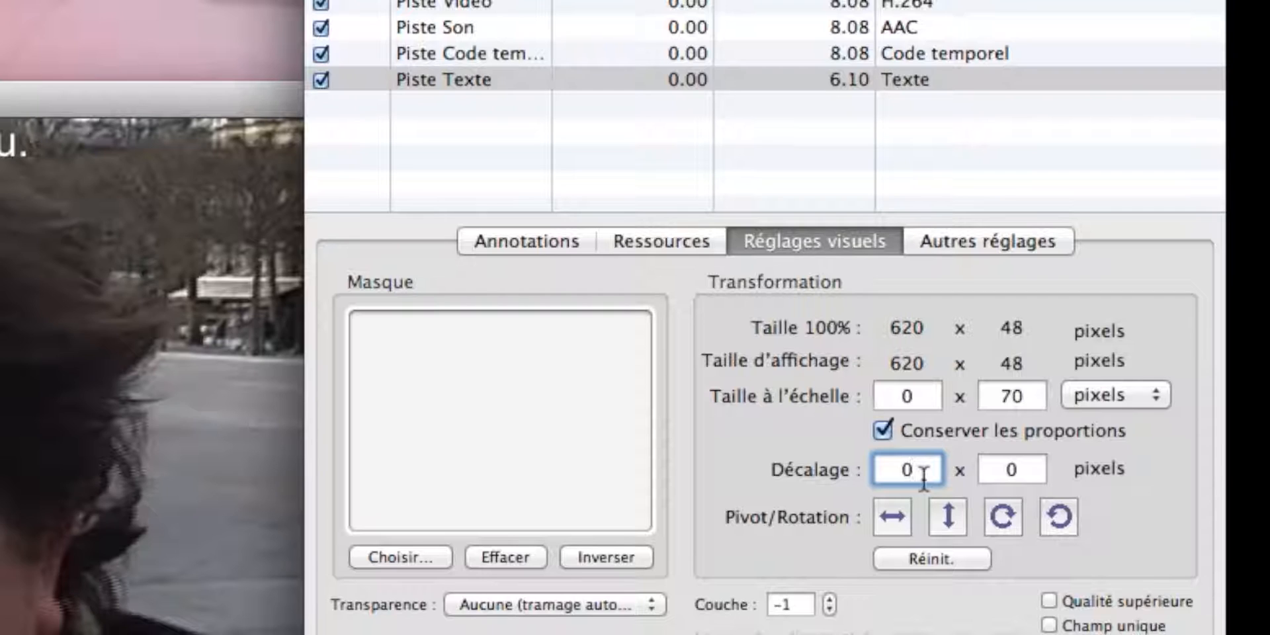
key(BackSpace)
text(65)
click(1016, 470)
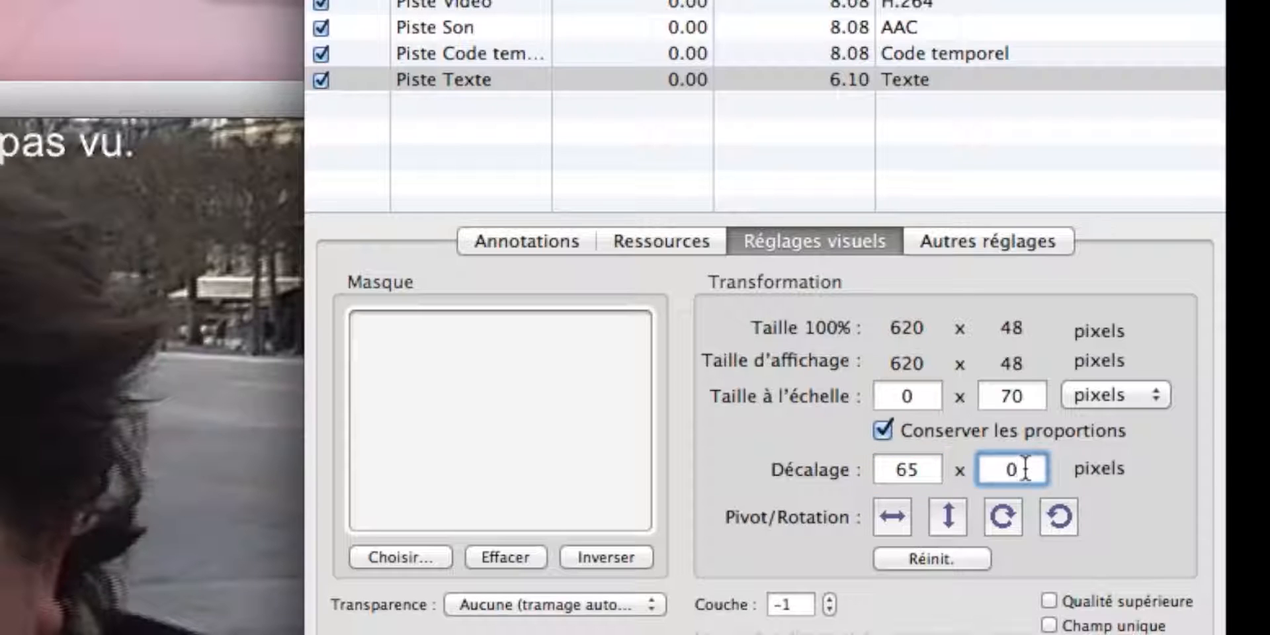
key(BackSpace)
text(5)
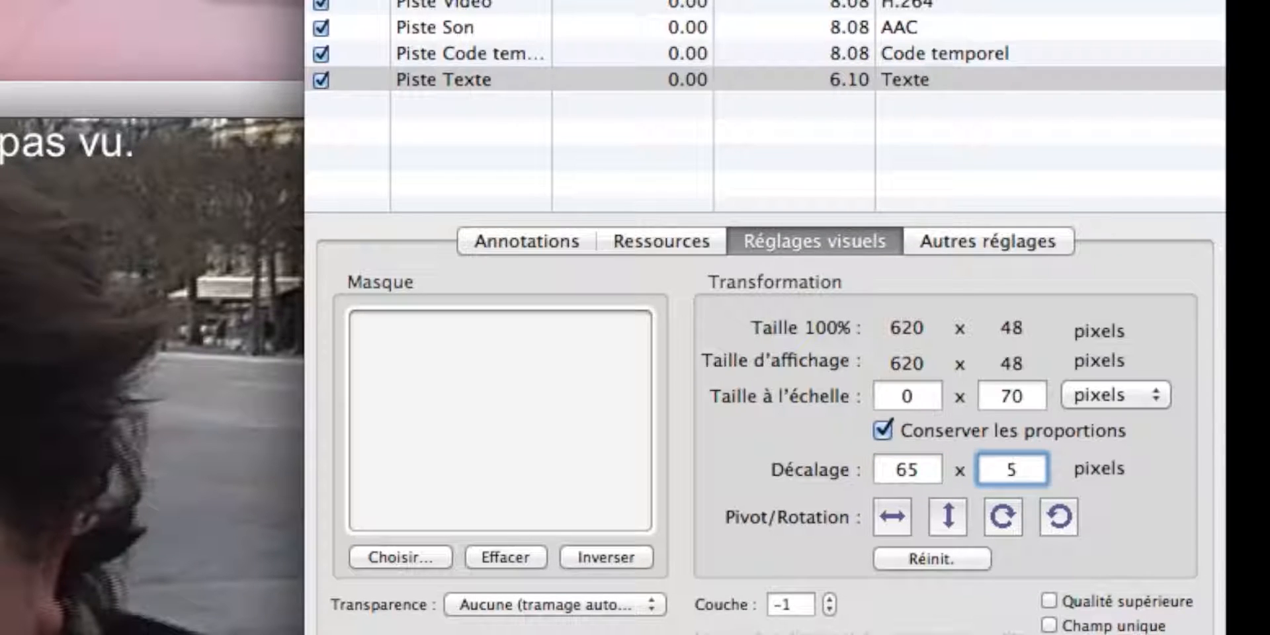
text(00)
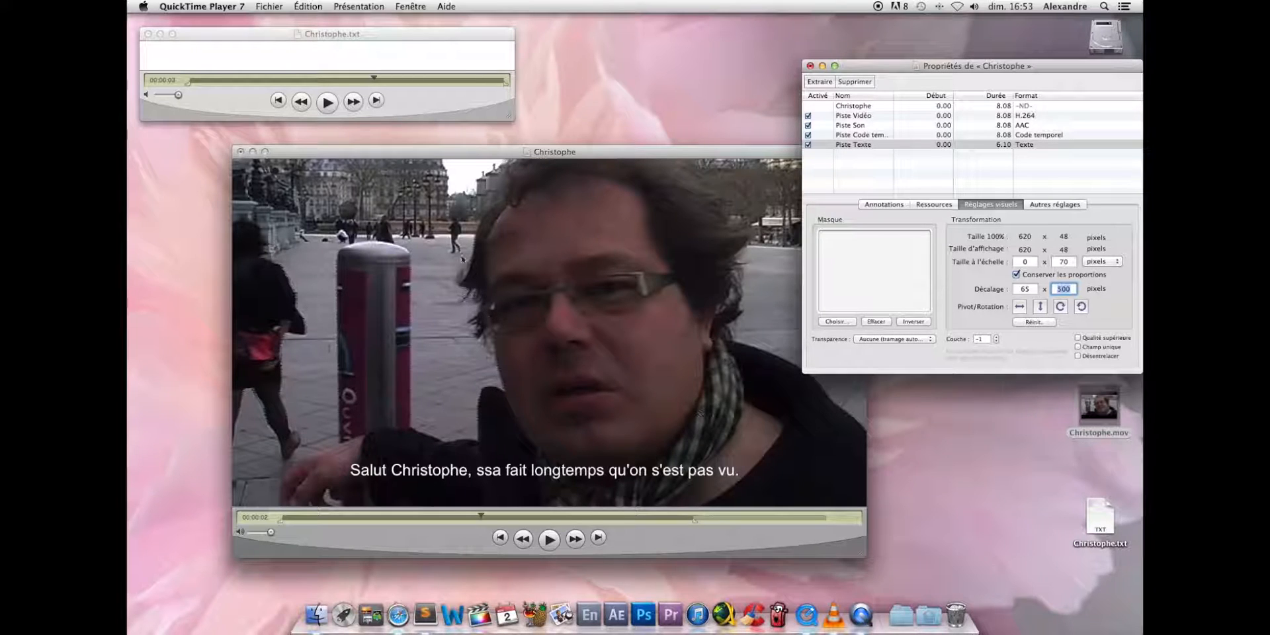
- Save the Christophe movie and close its properties, the Christophe.txt window and the movie window
click(273, 7)
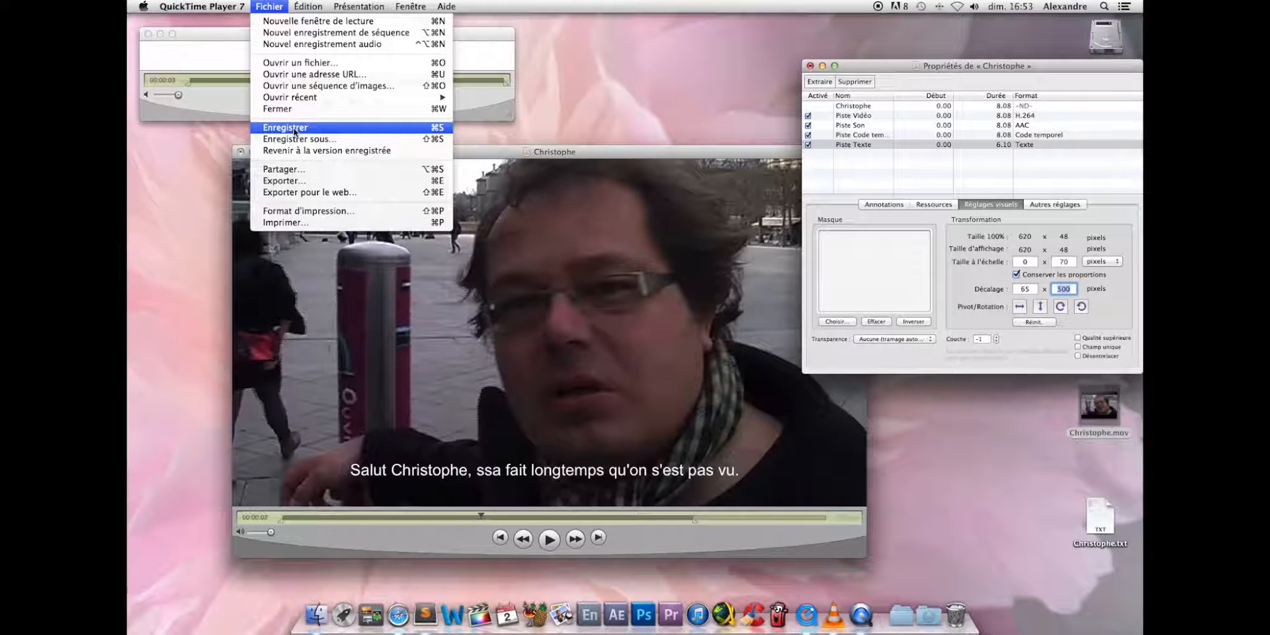
click(294, 130)
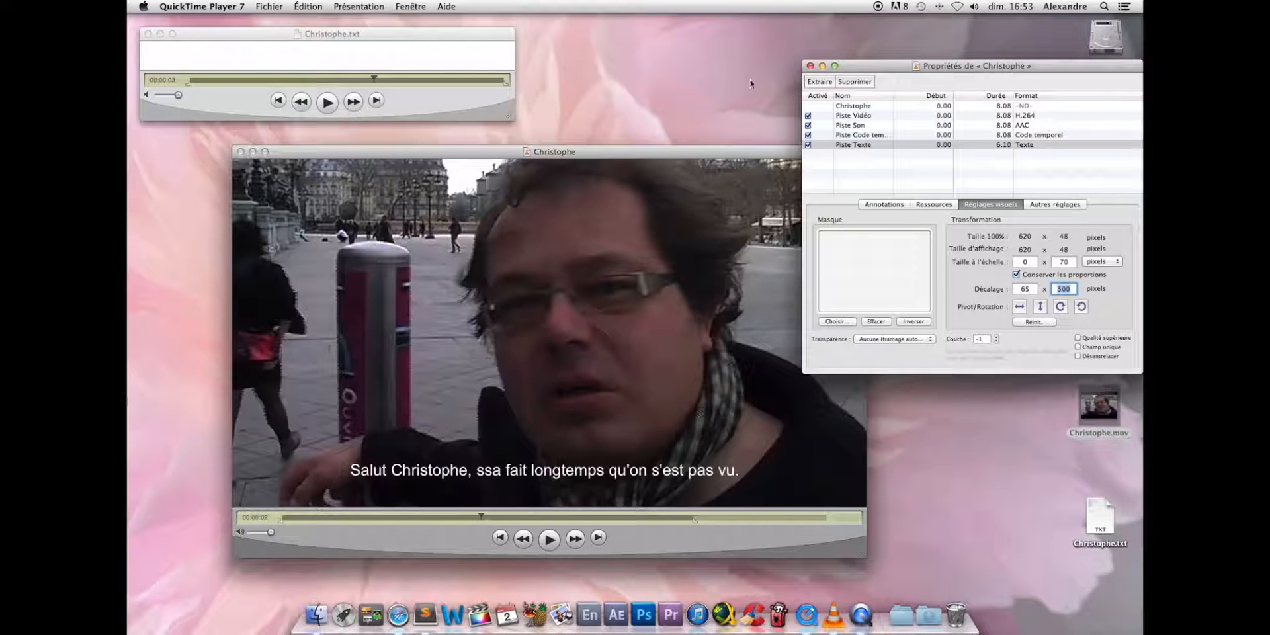
click(810, 66)
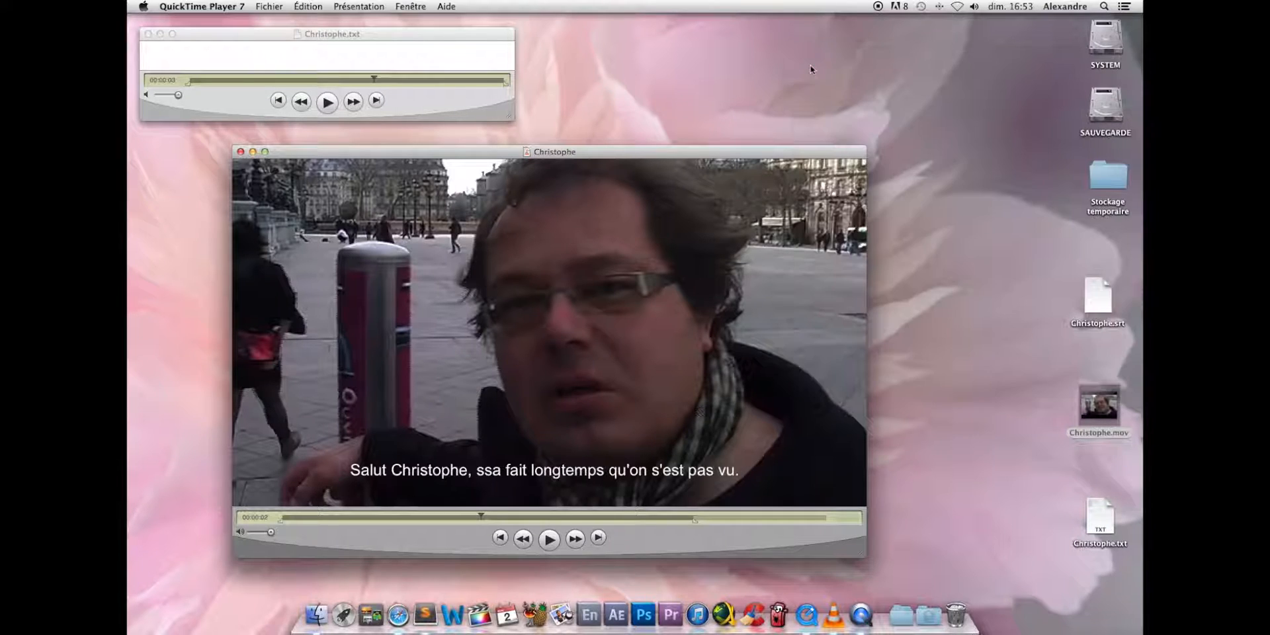
click(149, 35)
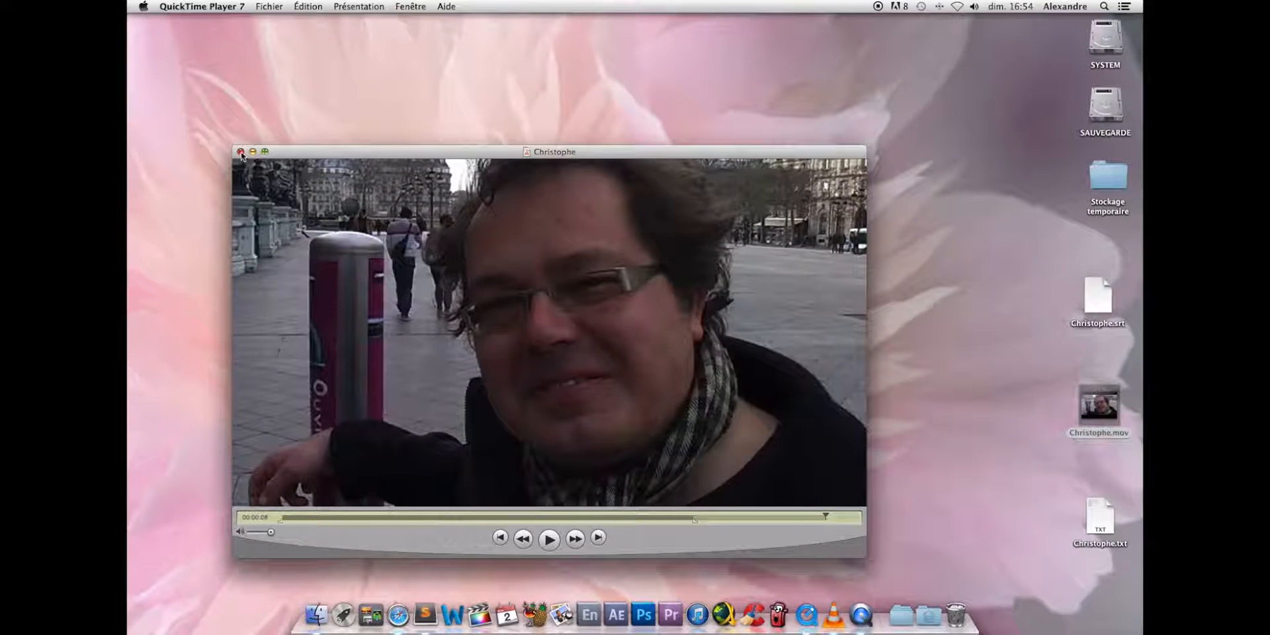
click(240, 152)
- Reopen Christophe.mov from the desktop in QuickTime Player 7 and display the movie's properties
right_click(1087, 404)
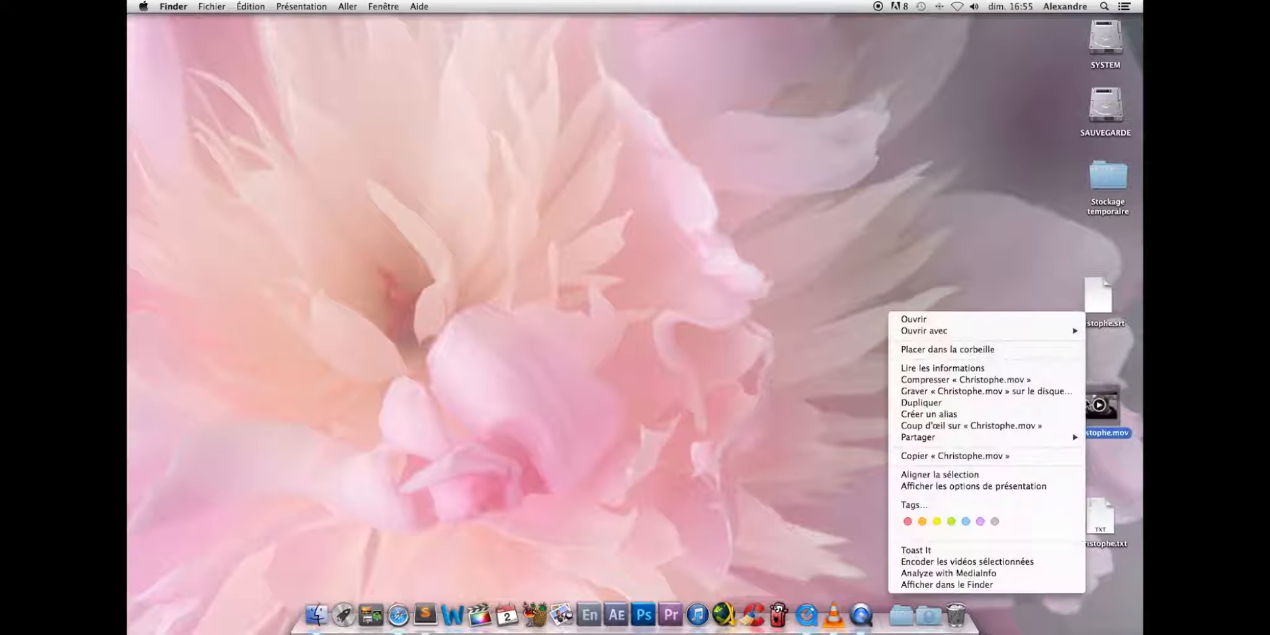
mouse_move(959, 332)
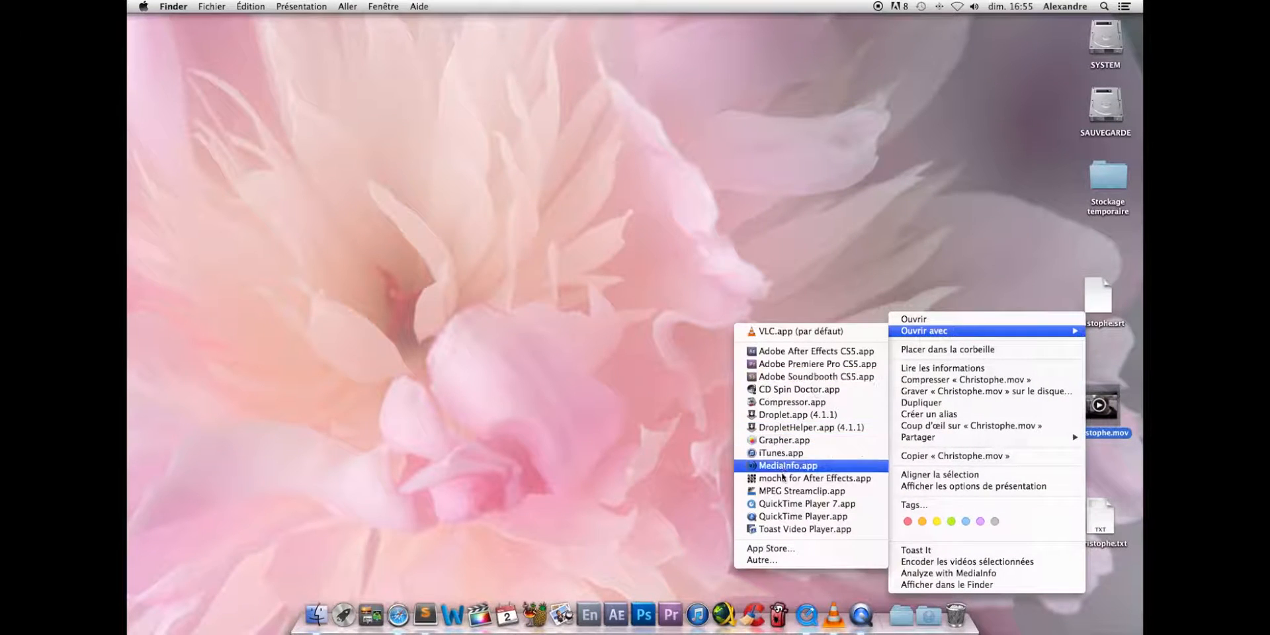
click(787, 505)
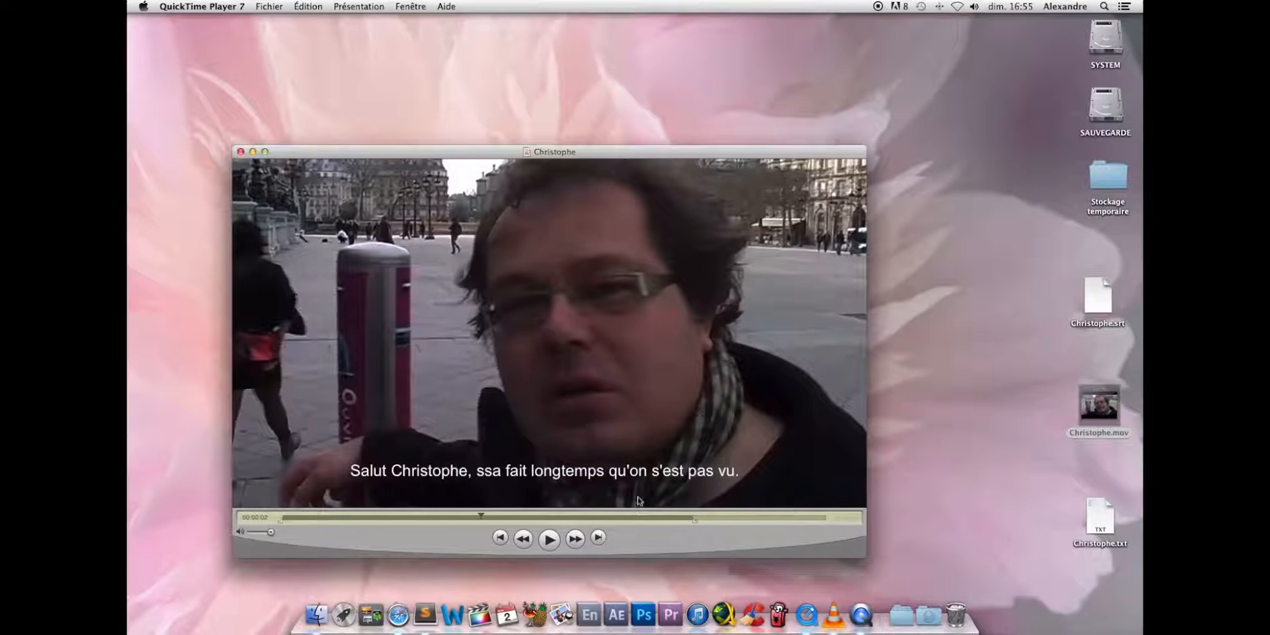
click(413, 6)
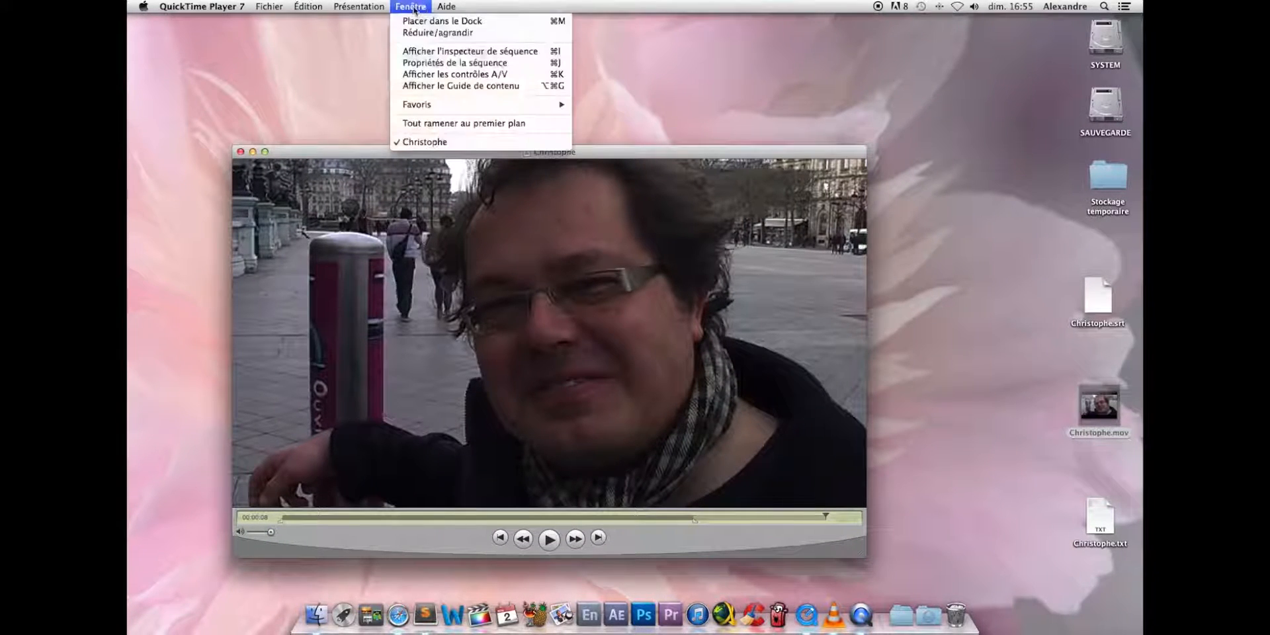
click(443, 61)
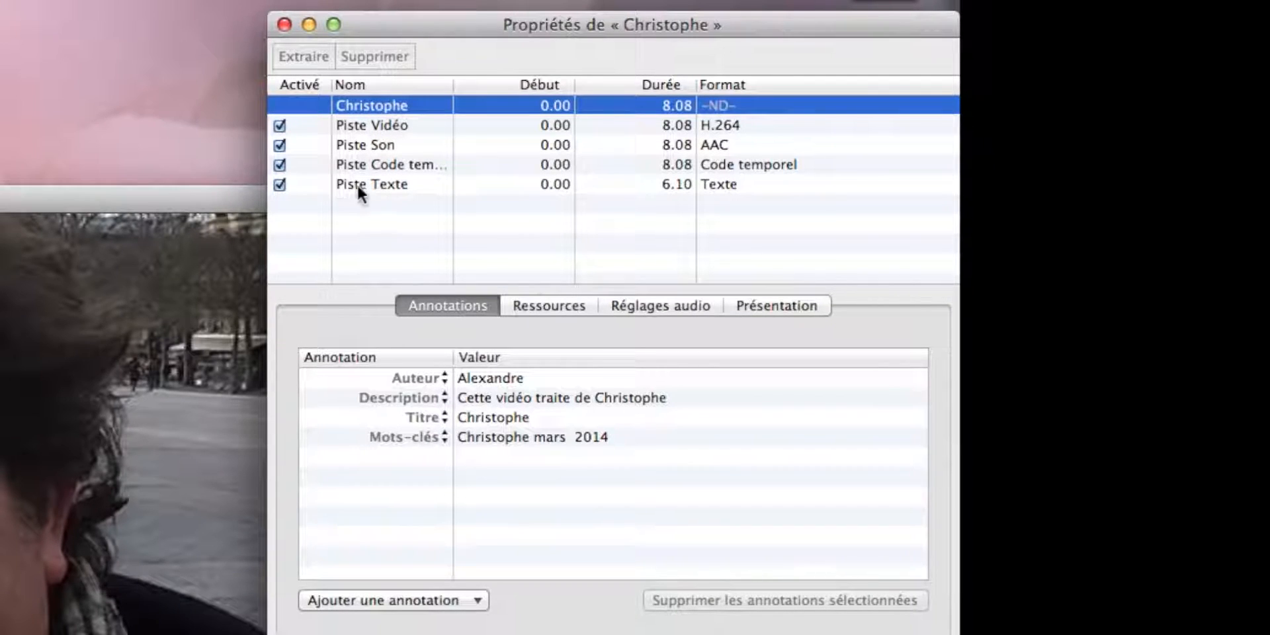
- Rename the Piste Texte track as Sous-titres in the movie's properties
double_click(388, 184)
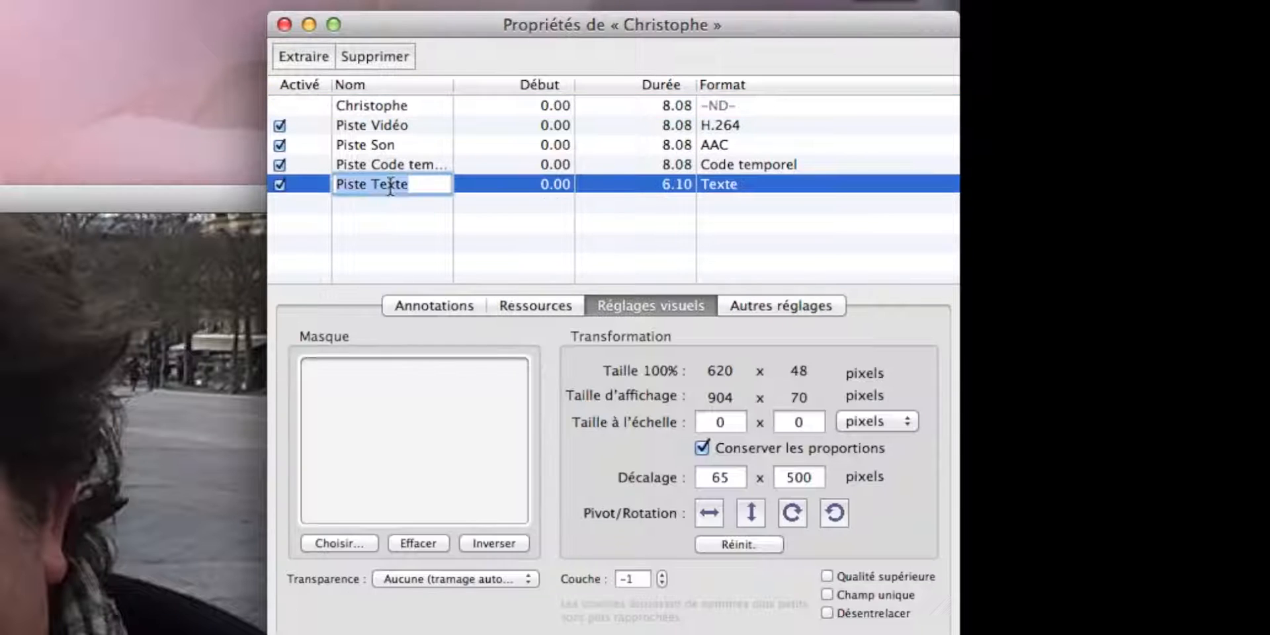
key(BackSpace)
key(BackSpace)
key(BackSpace)
key(BackSpace)
key(BackSpace)
key(BackSpace)
key(BackSpace)
key(BackSpace)
key(BackSpace)
key(BackSpace)
key(BackSpace)
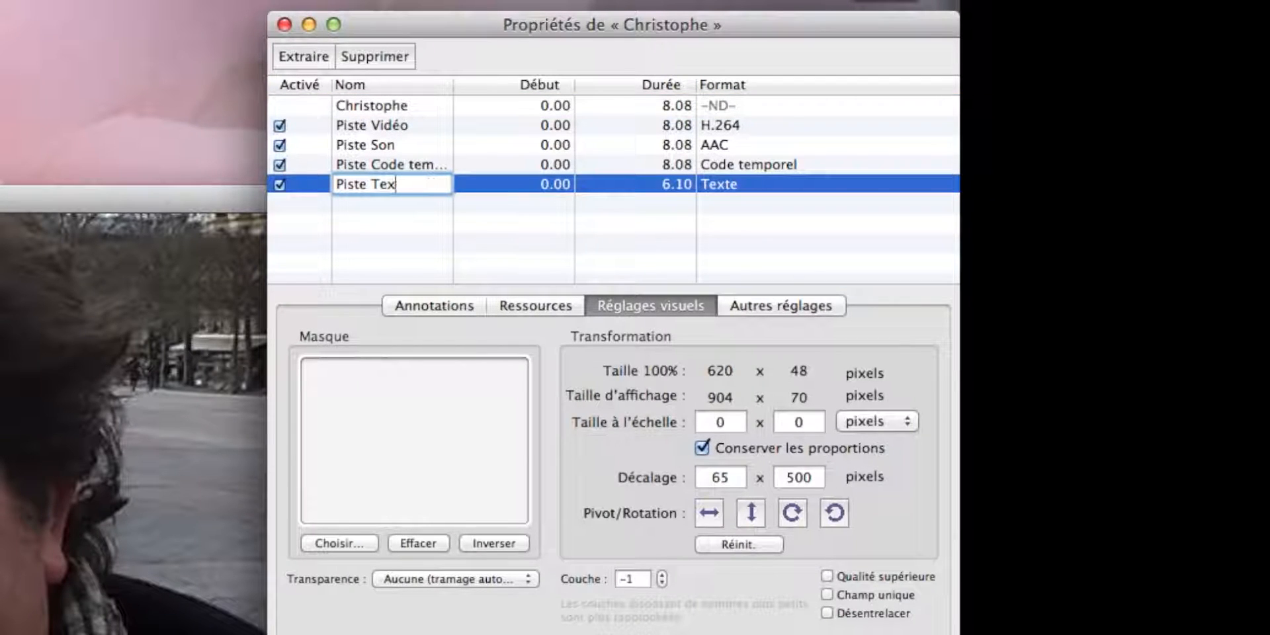
text(Sous-)
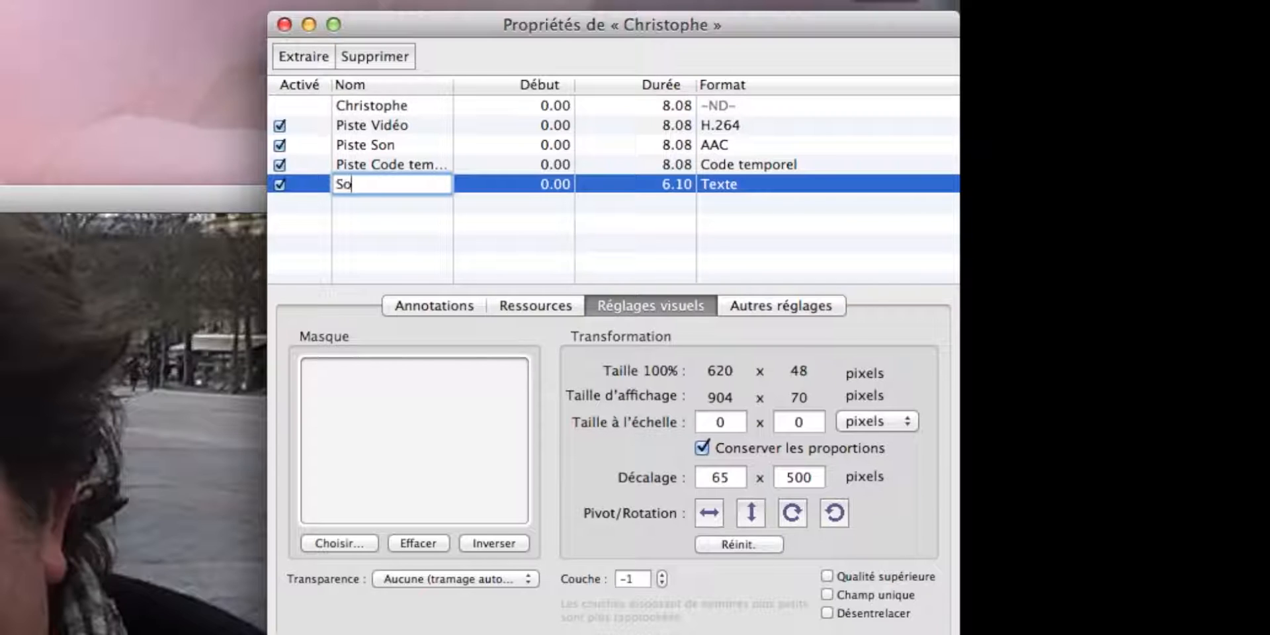
text(titres)
key(Return)
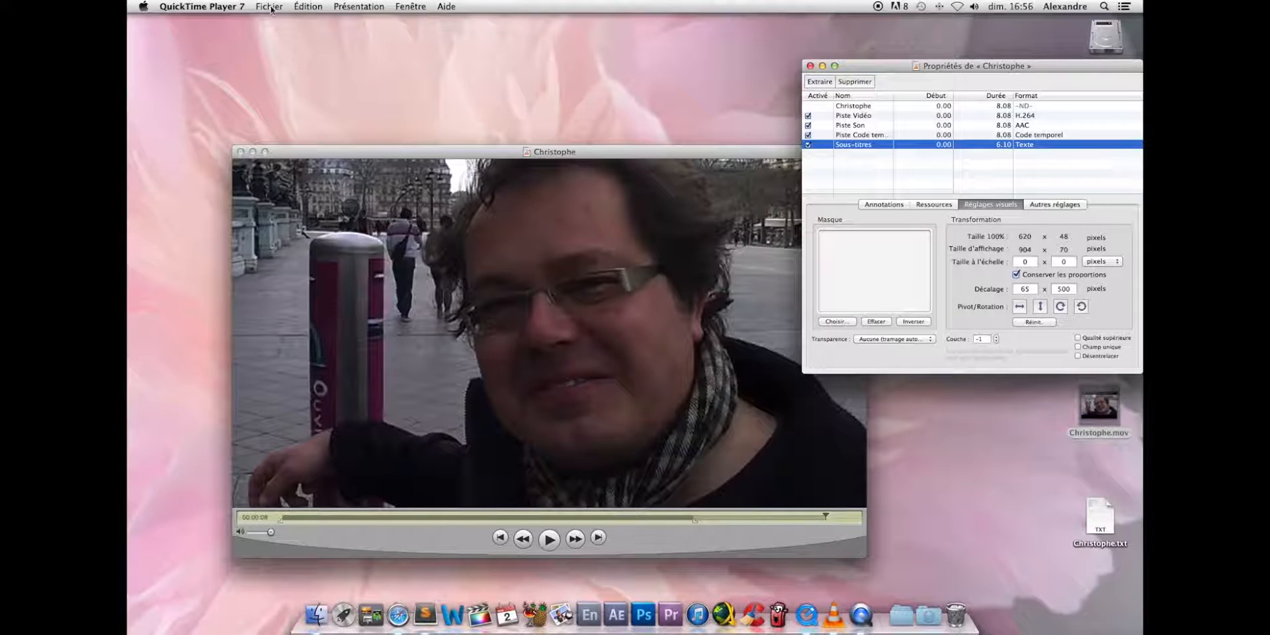
- Save the movie with its renamed text track, and close the properties and movie windows
click(271, 7)
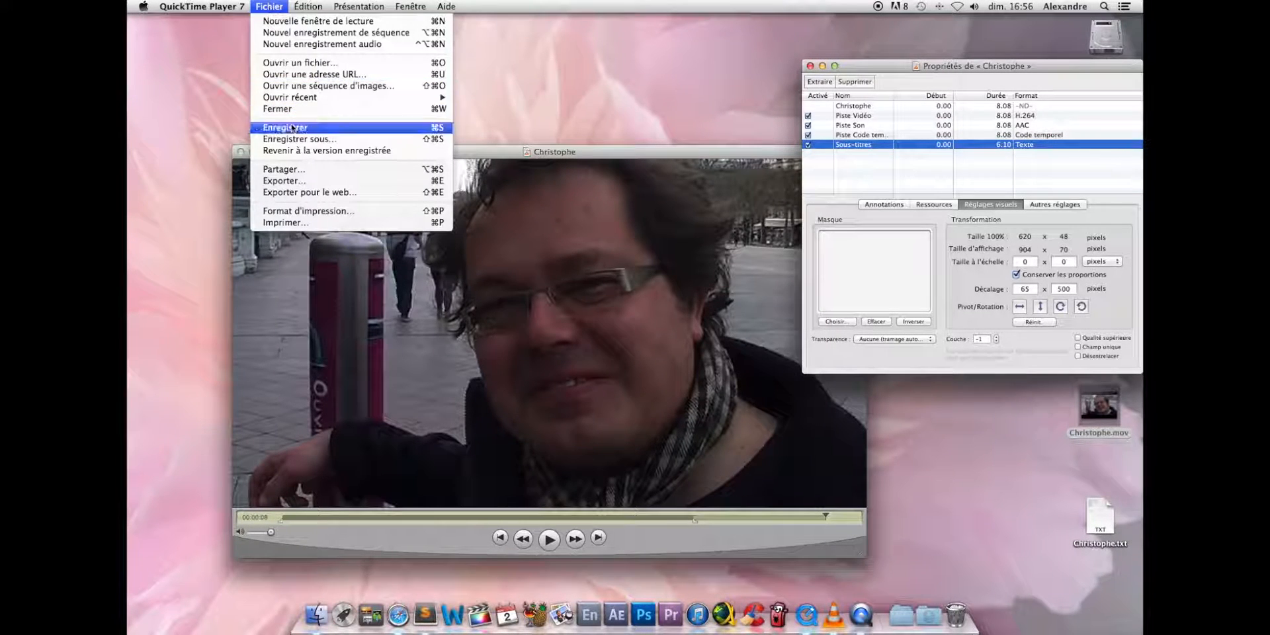
click(293, 129)
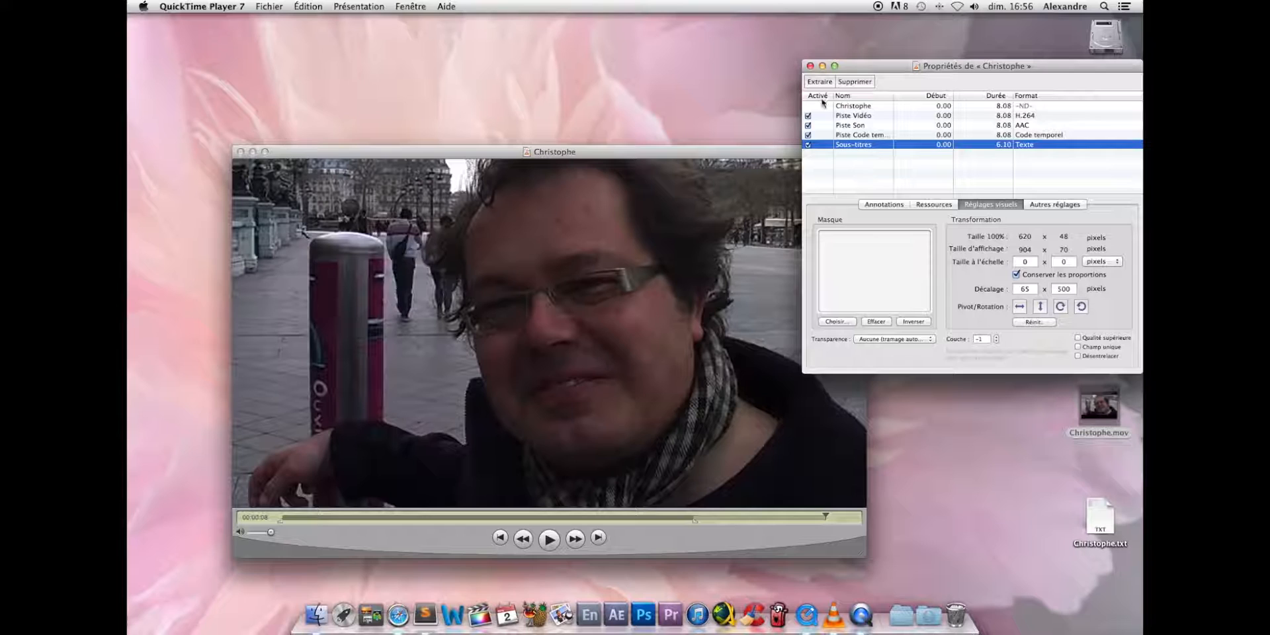
click(810, 66)
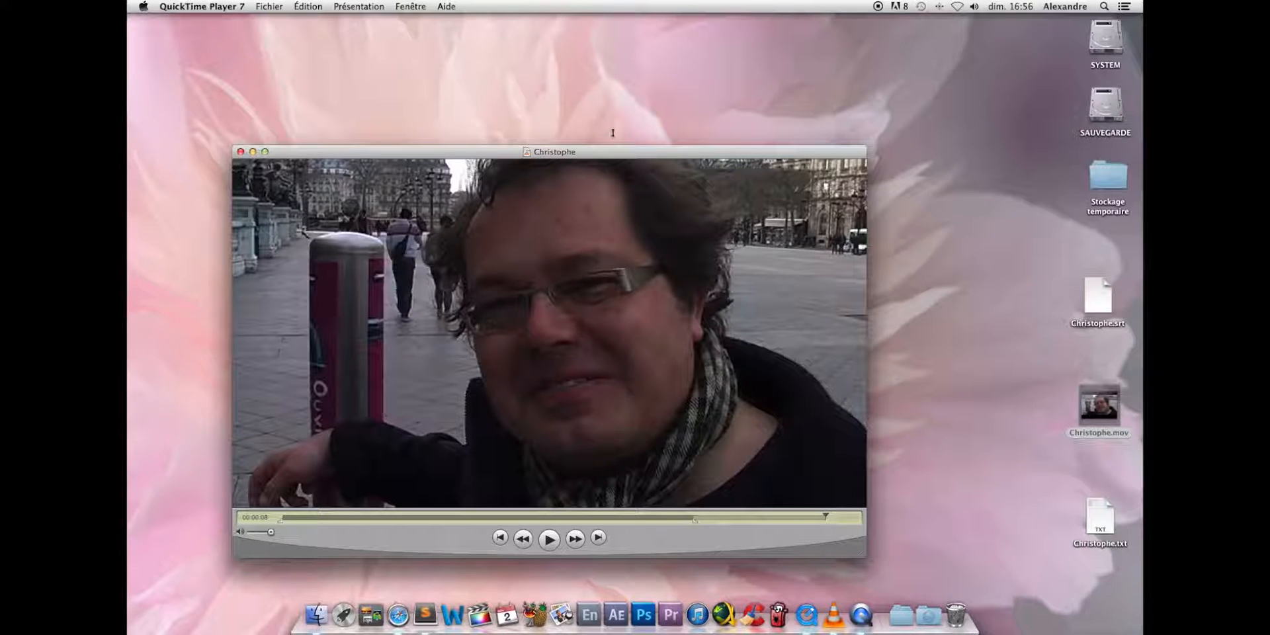
click(241, 152)
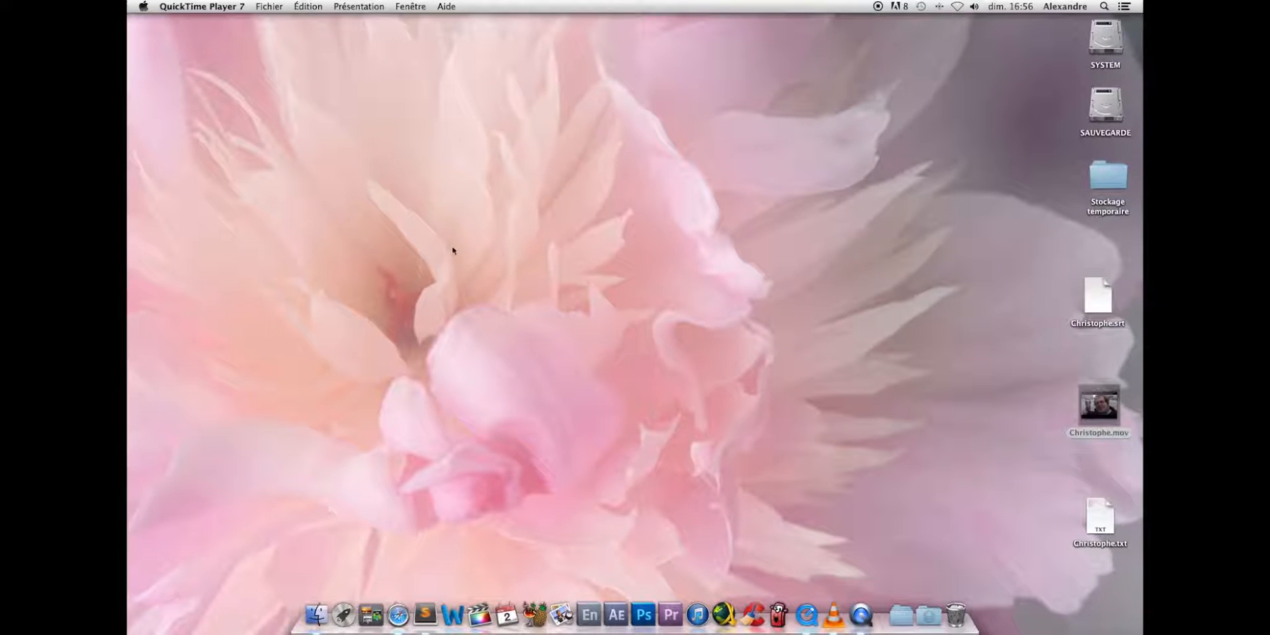